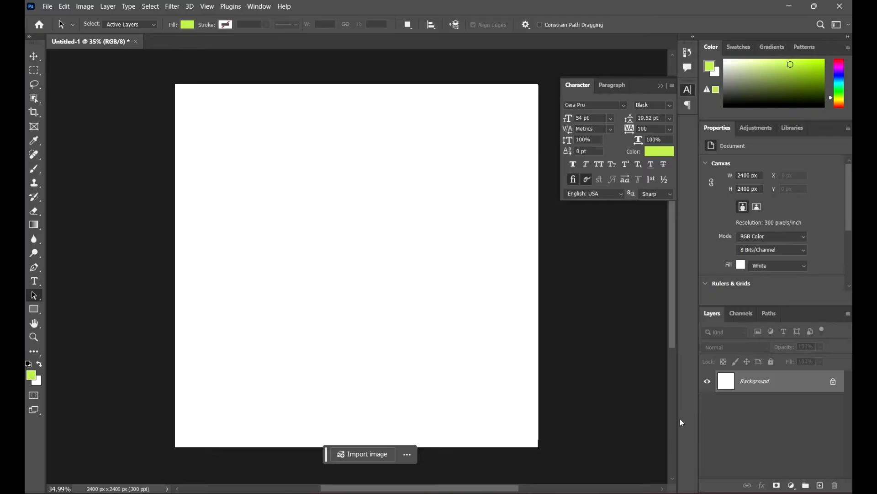
Add a point text layer with the placeholder "Lorem Ipsum" and place it in the upper half of the canvas
left_click(36, 281)
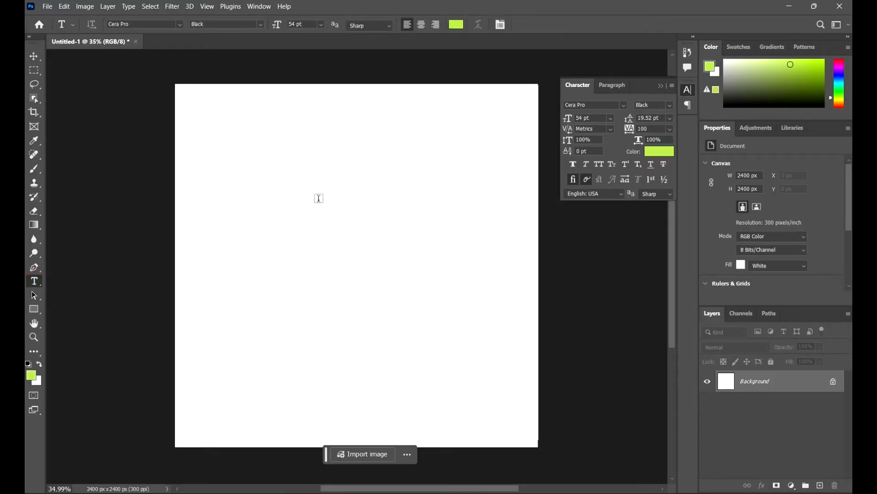
left_click(253, 185)
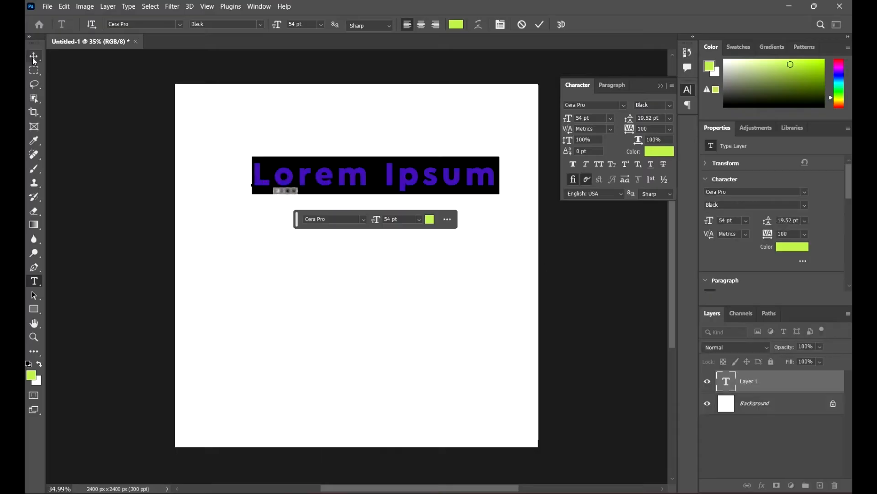
left_click(34, 56)
left_click_drag(429, 177, 398, 216)
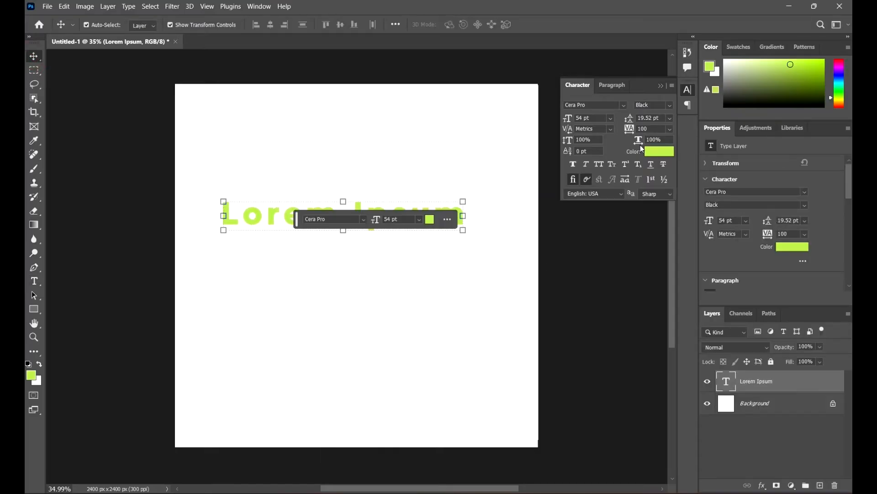
Set the "Lorem Ipsum" text's tracking to 0 and its font size to 60 pt
left_click(670, 129)
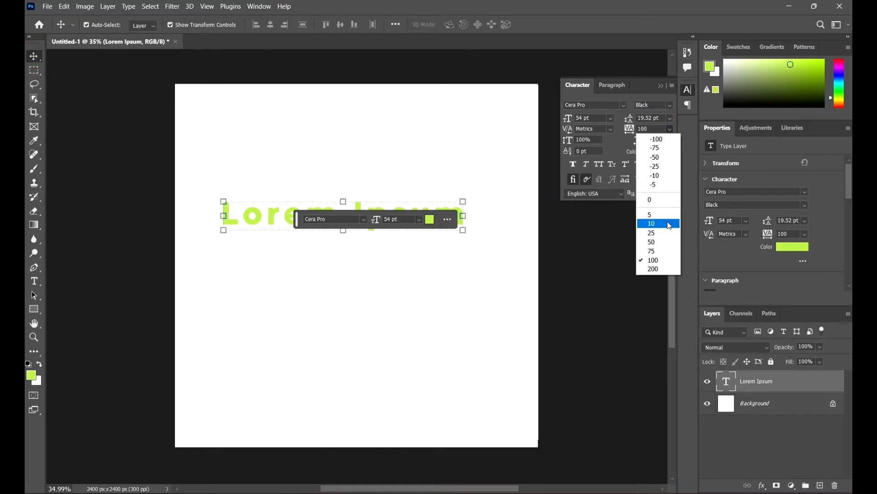
left_click(662, 199)
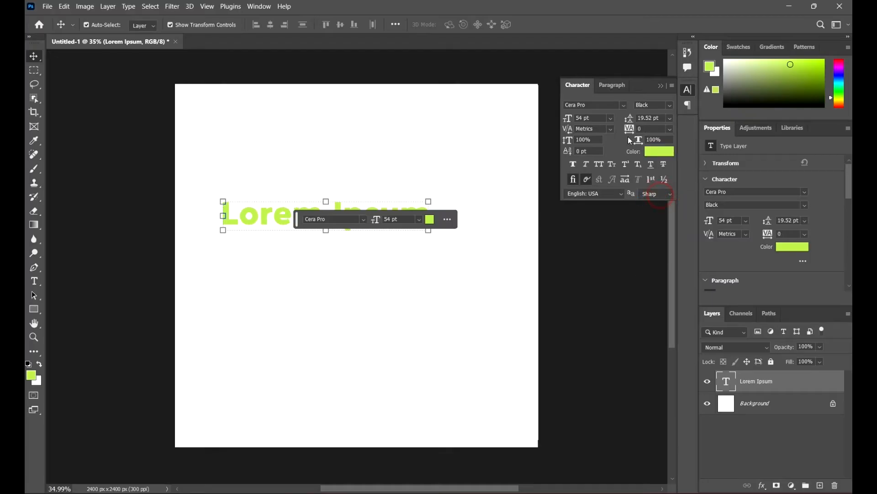
left_click(611, 119)
left_click(594, 261)
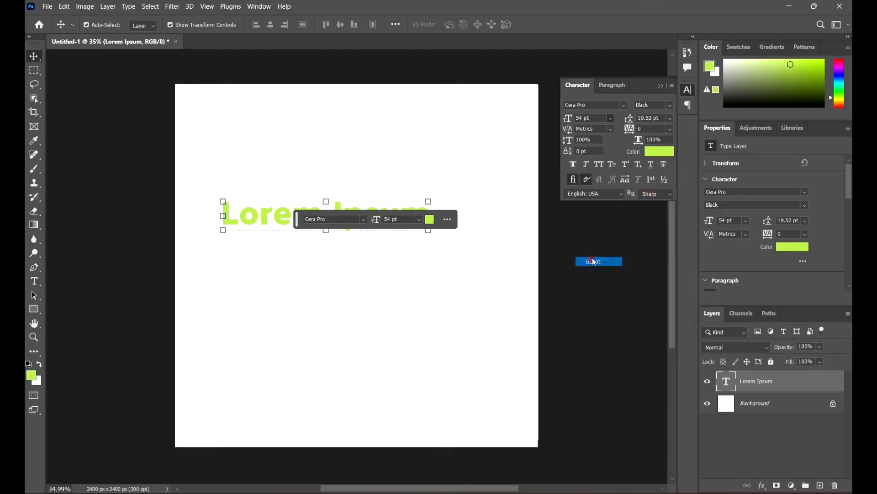
Scale the "Lorem Ipsum" text up to about 73.25 pt and move it slightly higher on the canvas
left_click_drag(452, 196, 498, 164)
left_click(559, 24)
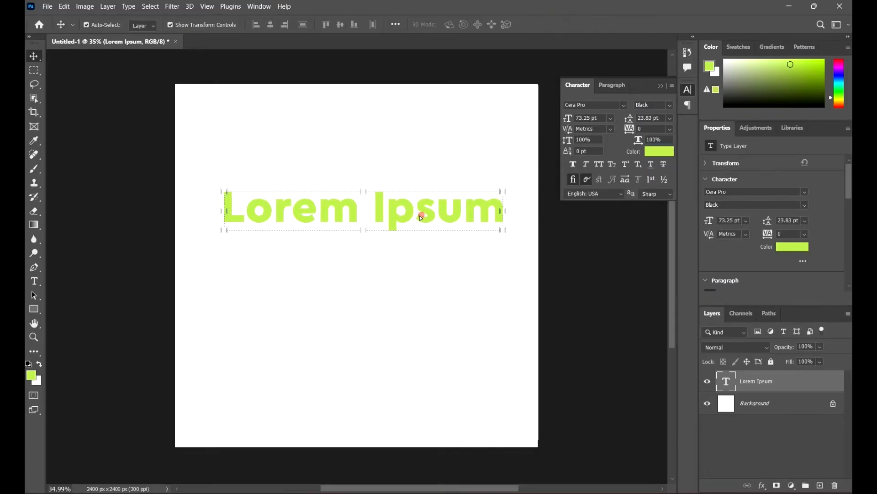
left_click_drag(419, 211, 407, 185)
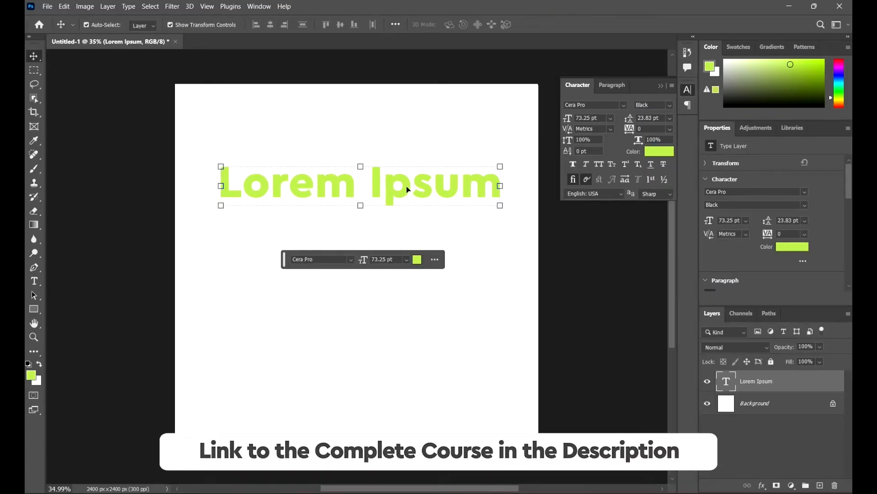
Shift the "Lorem Ipsum" text slightly to the right
left_click(128, 9)
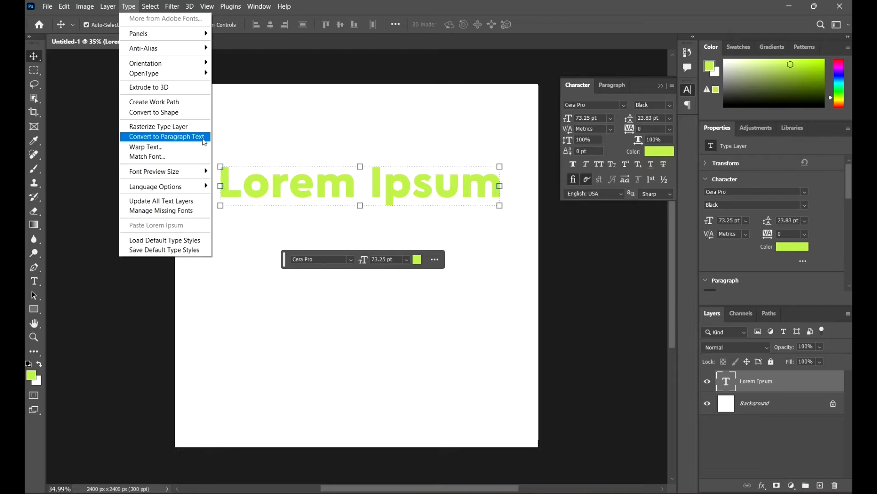
left_click(167, 143)
mouse_move(429, 185)
left_mouse_down()
mouse_move(459, 151)
mouse_move(445, 182)
left_mouse_up()
Try changing the end of the "Lorem Ipsum" point text by adding and deleting characters, and discard the edit
double_click(441, 177)
left_click(512, 175)
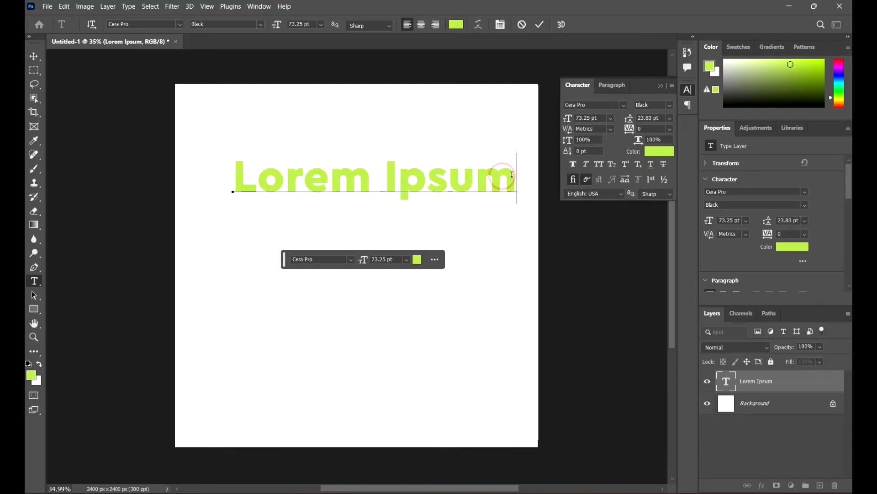
type("Sdfg")
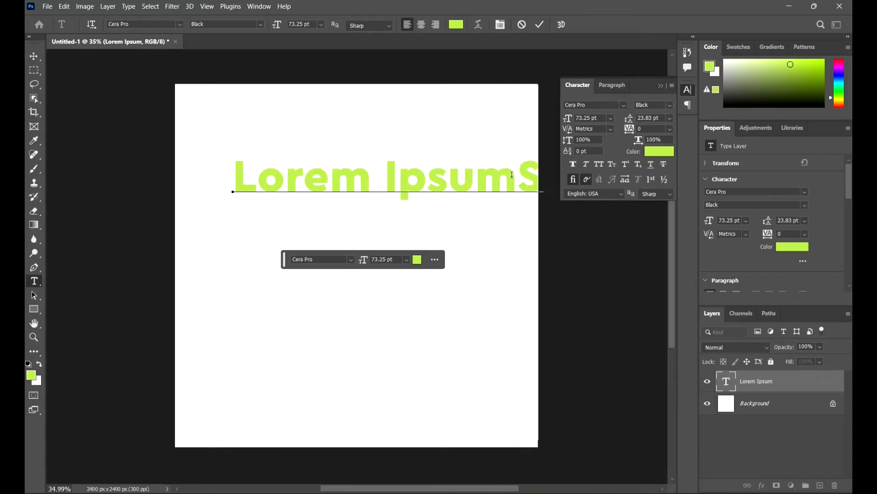
key("BackSpace")
key("BackSpace")
key("BackSpace")
key("BackSpace")
key("BackSpace")
key("BackSpace")
key("BackSpace")
type("TE")
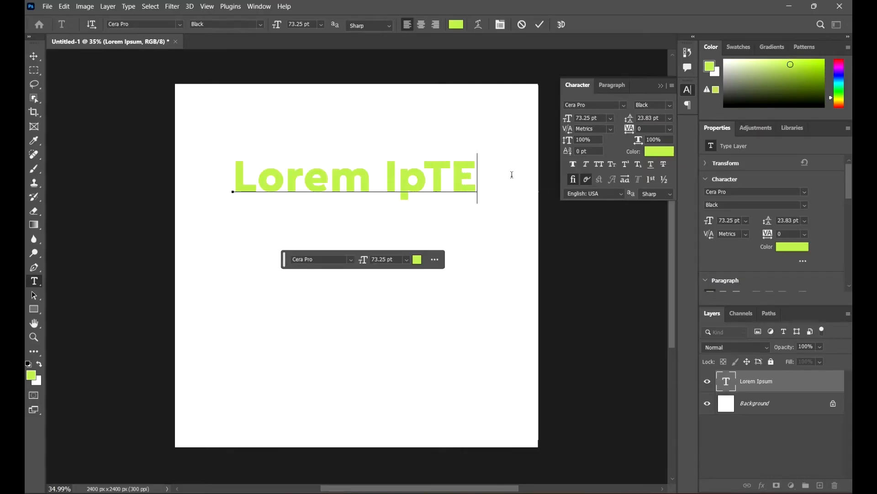
key("Escape")
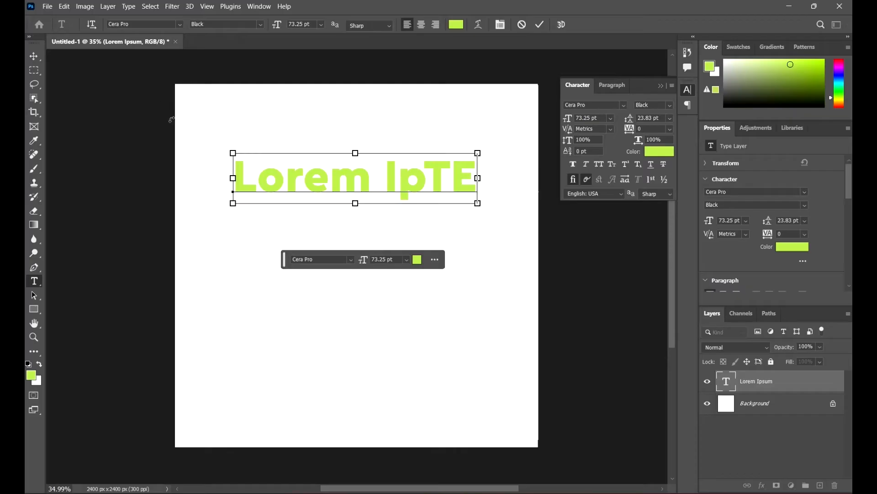
left_click(33, 57)
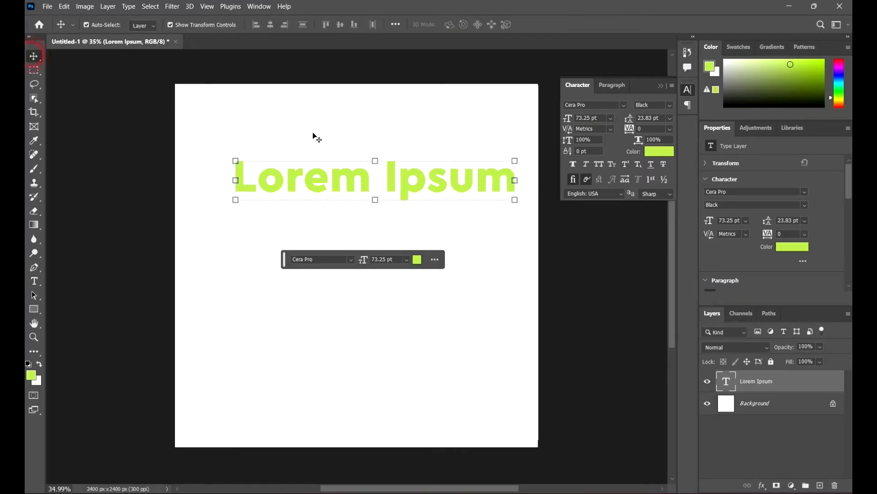
Move the "Lorem Ipsum" text slightly up and to the left and convert it to paragraph text
left_click_drag(354, 186, 344, 177)
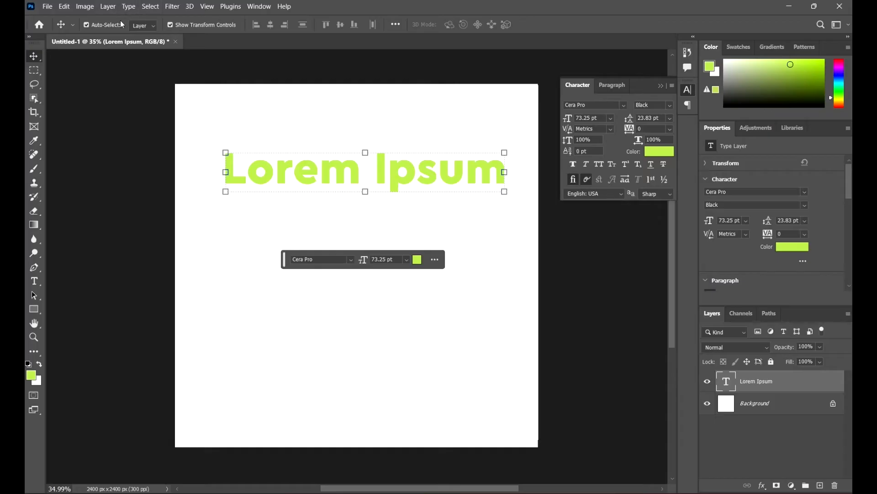
left_click(129, 6)
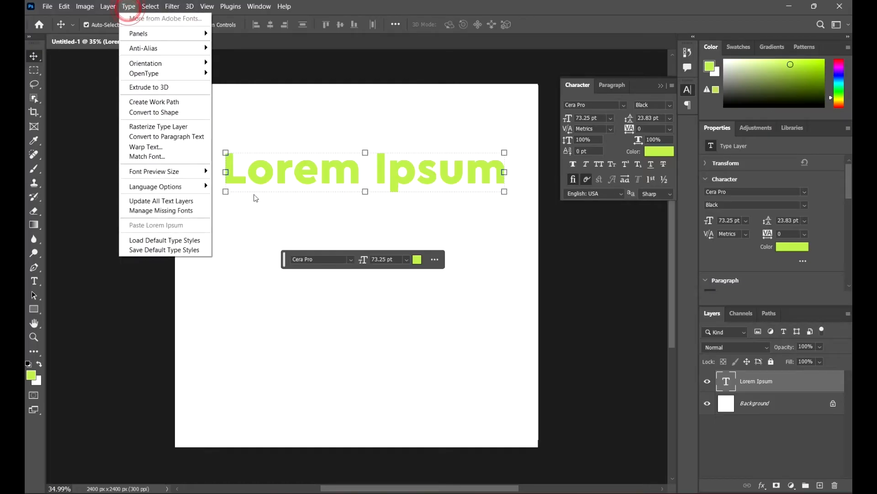
left_click(194, 138)
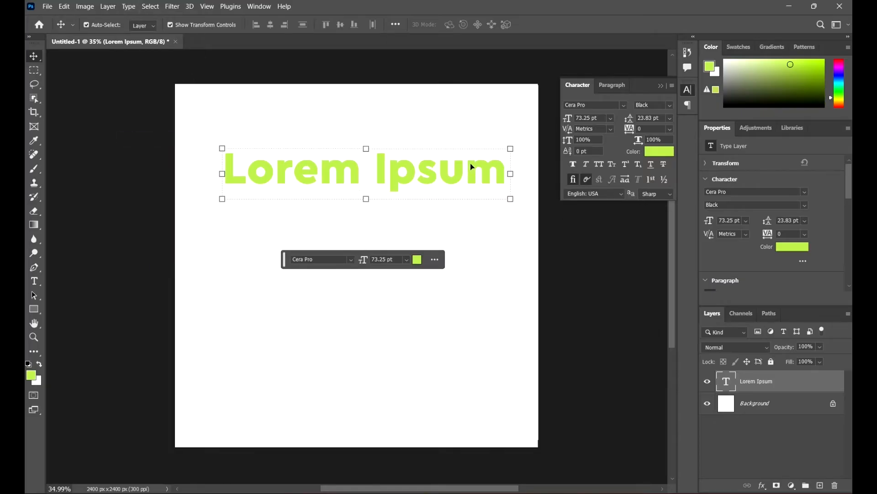
Try extending the paragraph text box down the canvas and filling it with repeated F characters, and cancel the edit
double_click(429, 170)
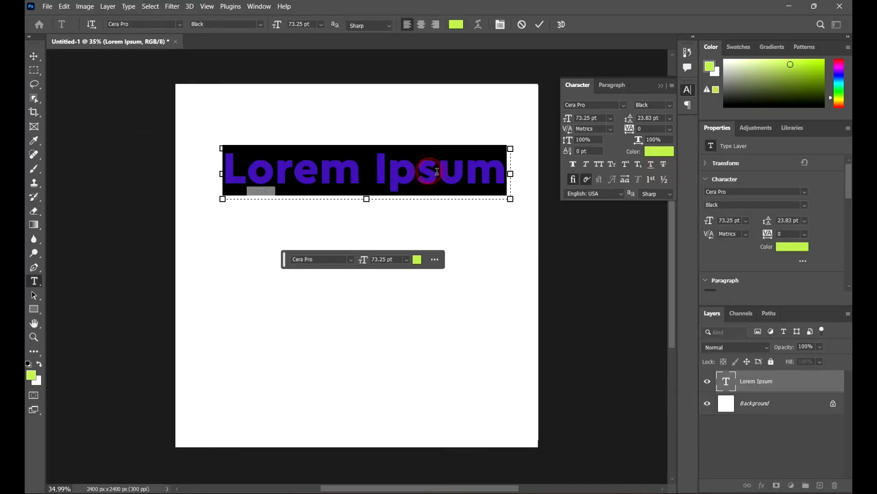
left_click(467, 173)
left_click_drag(510, 199, 516, 382)
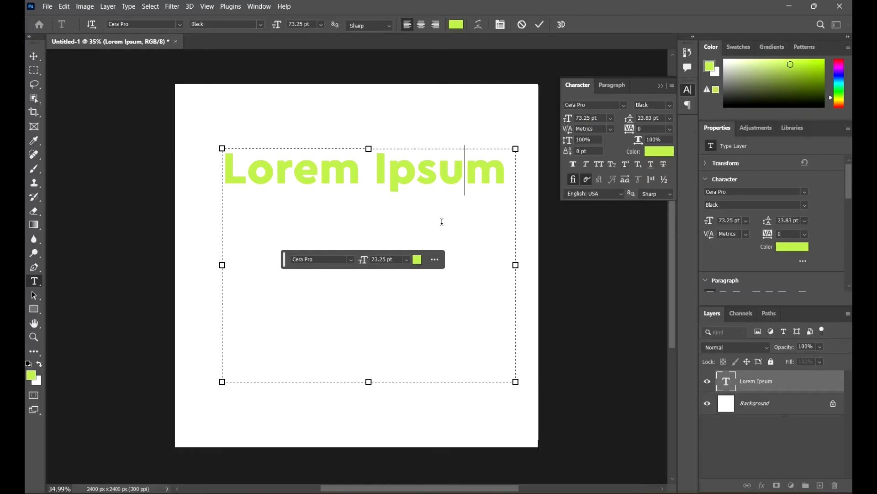
left_click(504, 163)
type("F")
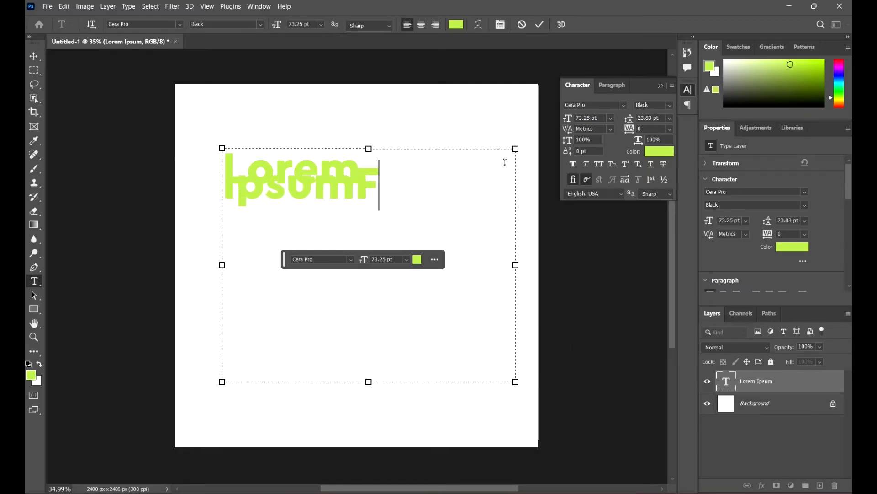
type("FFFFFFFFFFFFFFFFFFFFFFFFFFFFFFFFFFFFFFFFFFFFFFFFFFFFFFFFFFFF")
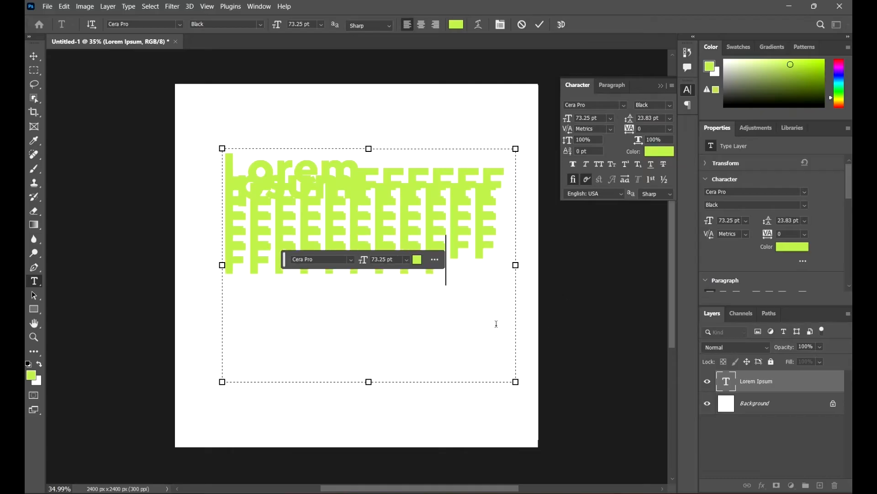
type("FFFFFFFFFFFFFFFFFFFFFFFFFFFFFFFFFFFFFFFF")
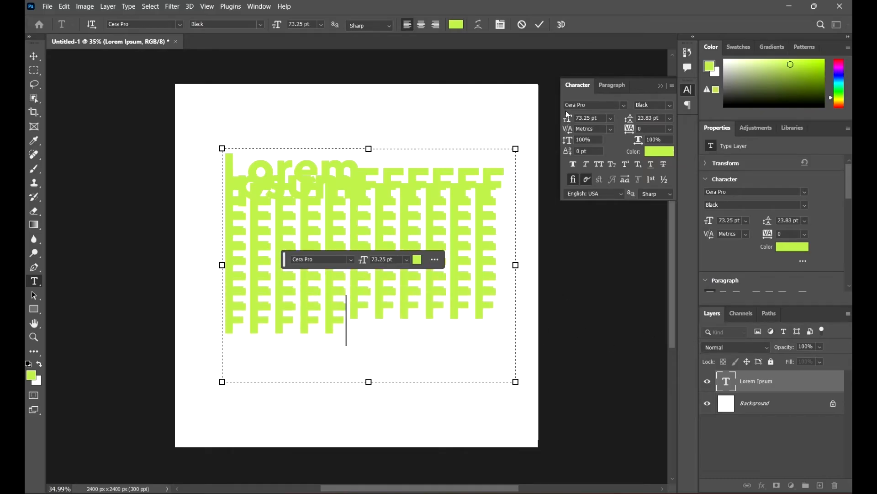
left_click(524, 25)
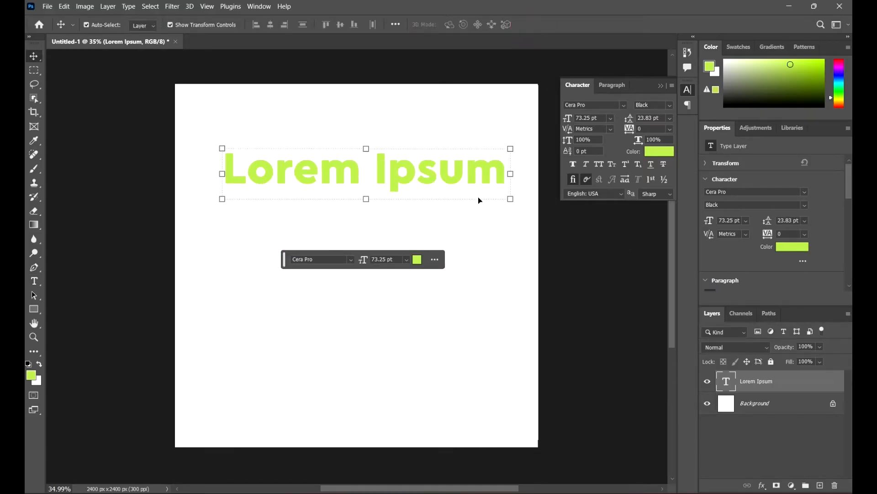
double_click(481, 169)
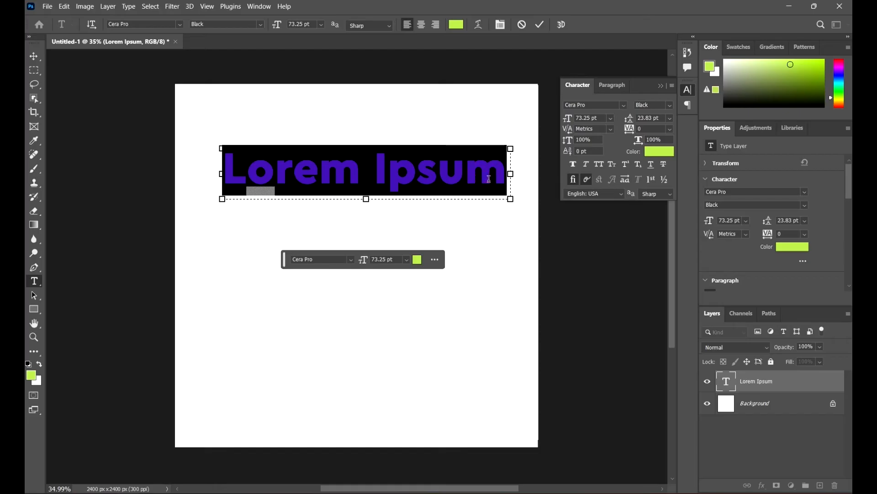
left_click(35, 56)
left_click(482, 241)
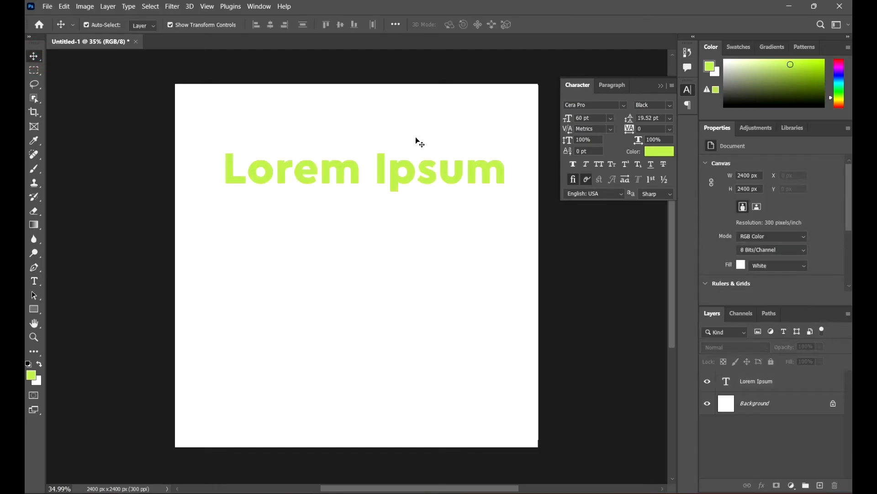
Convert the "Lorem Ipsum" paragraph text back to point text
left_click(428, 174)
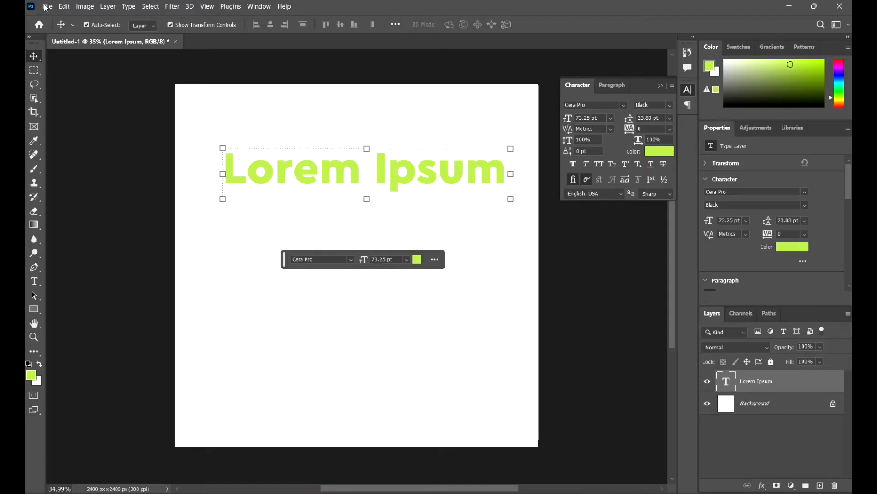
left_click(132, 8)
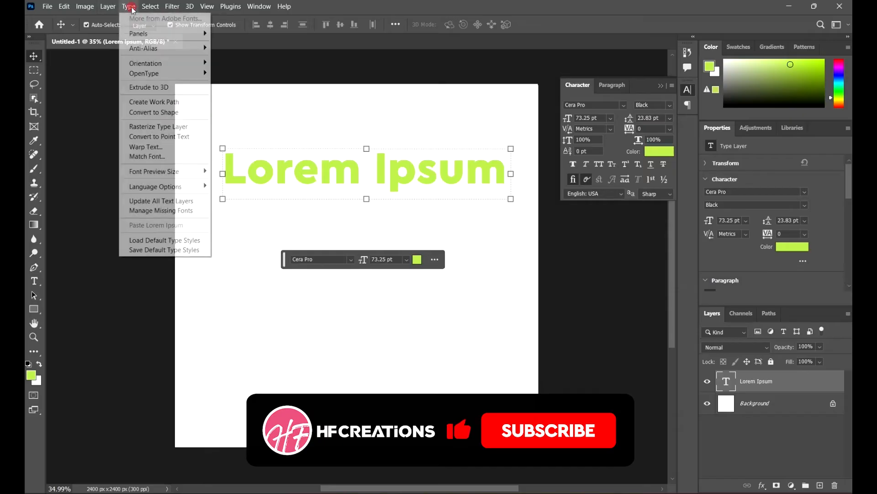
left_click(178, 137)
Try adding the letter A at the end of the point text and delete it again
double_click(465, 171)
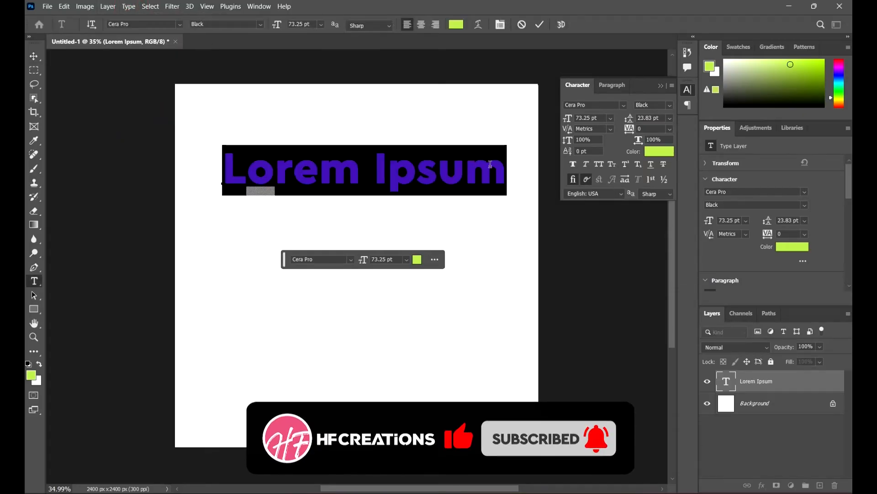
left_click(503, 165)
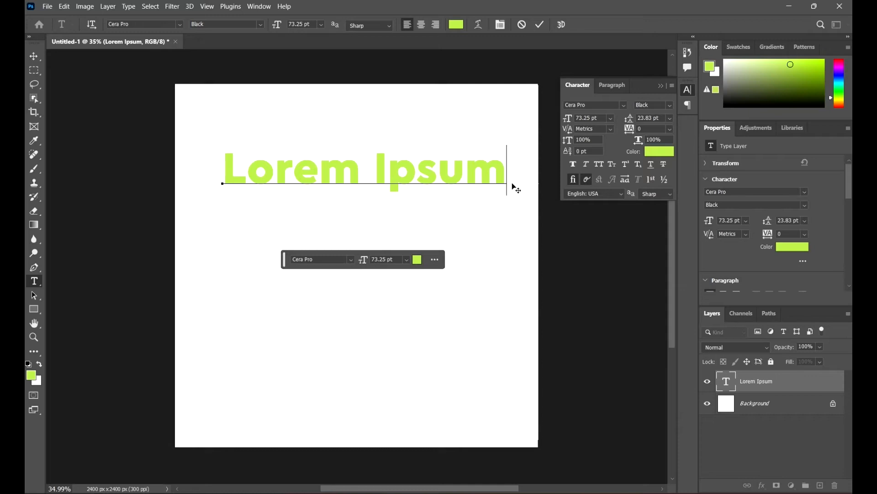
type("A")
key("BackSpace")
left_click(33, 56)
Change the "Lorem Ipsum" text's orientation to vertical and position it left of the canvas centre, starting at the top edge
left_click_drag(398, 172, 389, 155)
left_click(129, 6)
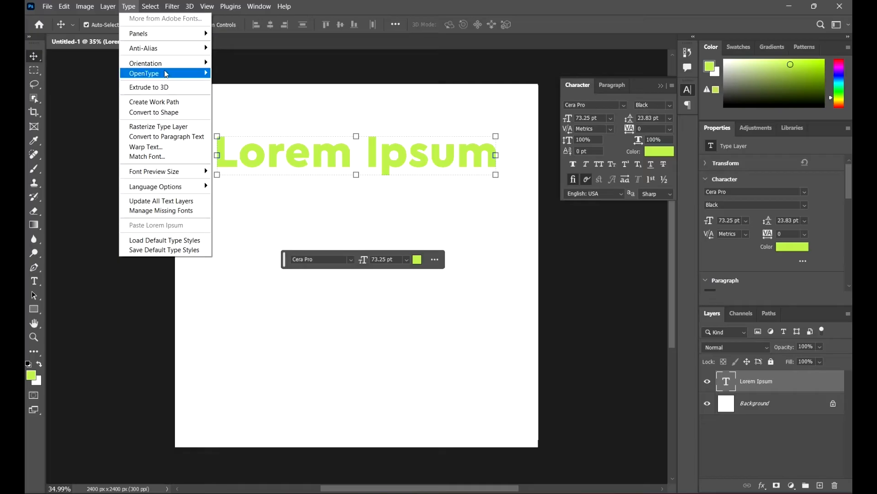
mouse_move(167, 75)
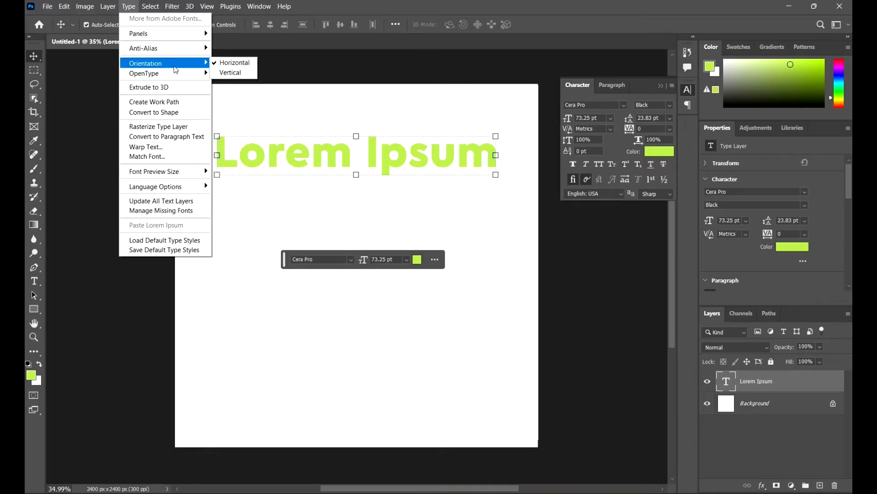
left_click(230, 73)
left_click_drag(208, 208, 331, 78)
left_click_drag(328, 121, 326, 152)
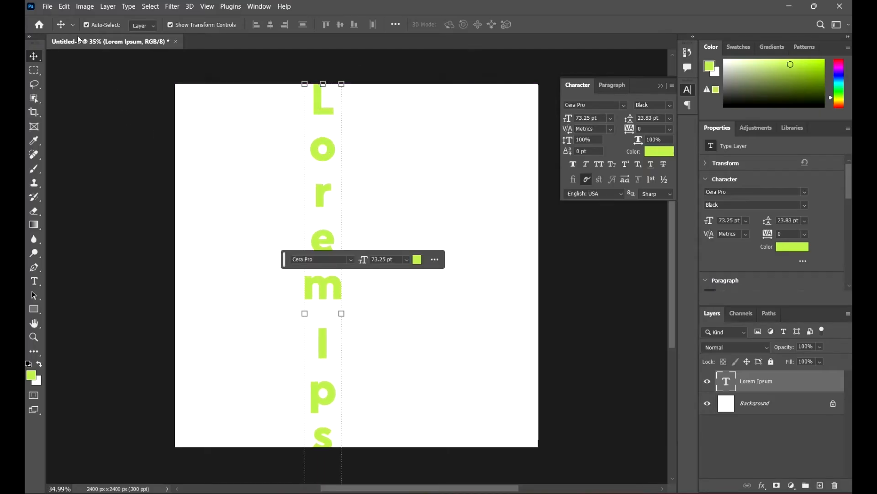
Set the text's orientation back to horizontal and nudge it down toward the canvas
left_click(128, 8)
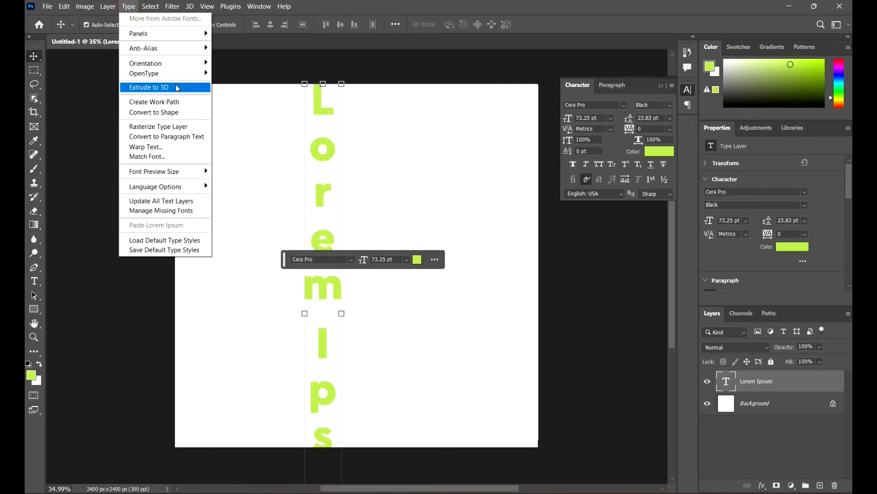
left_click(235, 65)
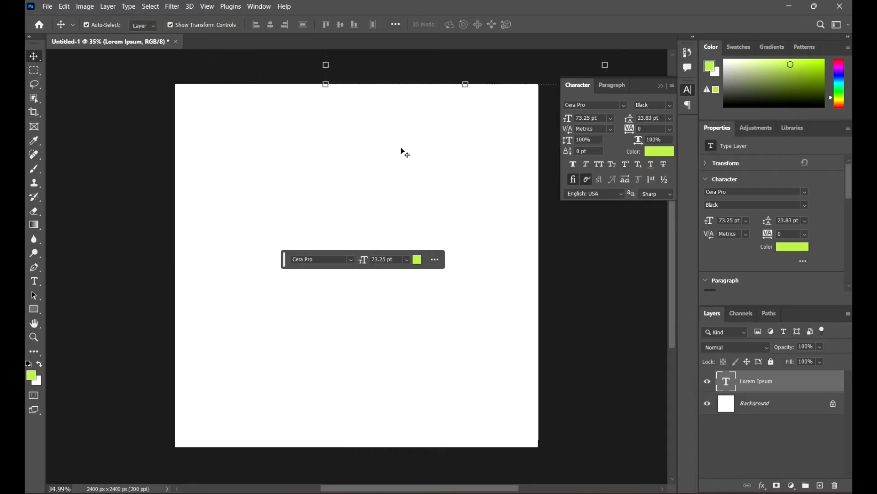
key("shift+Down")
key("shift+Down")
key("shift+Down")
key("shift+Down")
key("shift+Down")
key("shift+Down")
key("shift+Down")
key("shift+Down")
key("shift+Down")
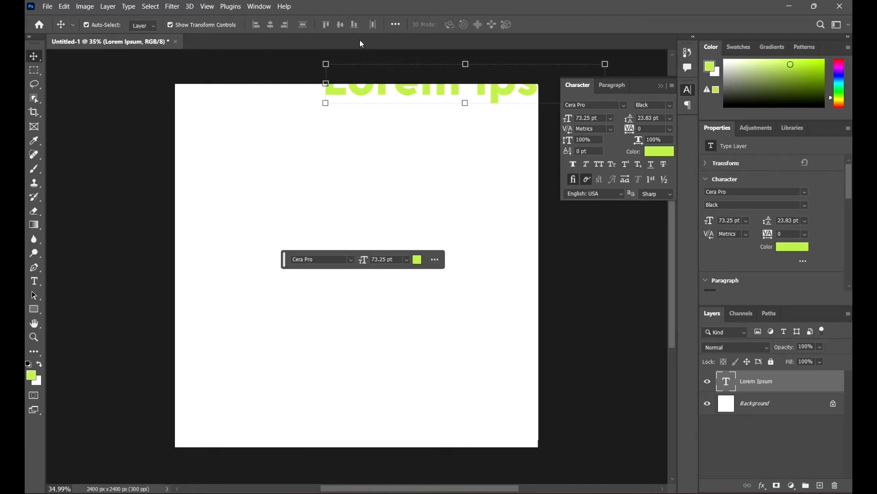
Move the "Lorem Ipsum" text fully onto the canvas, centred horizontally and slightly above the middle, keeping its layer selected
left_click_drag(508, 102, 400, 235)
left_click(129, 6)
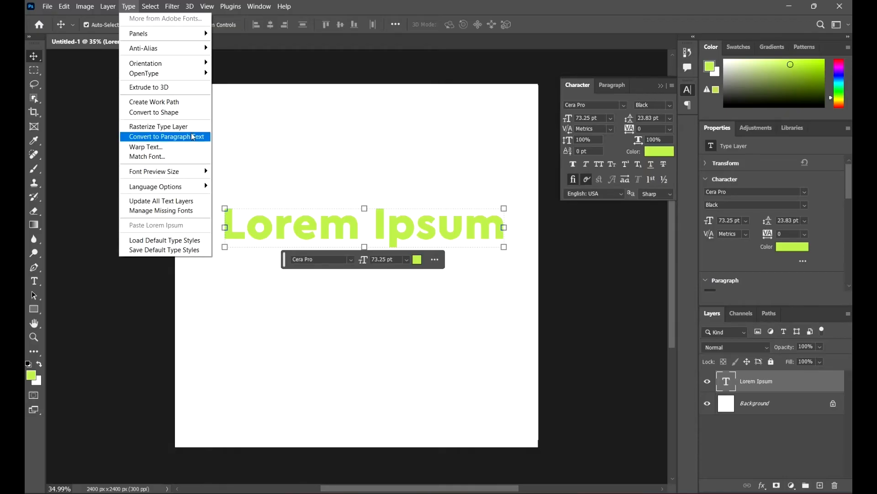
left_click(832, 460)
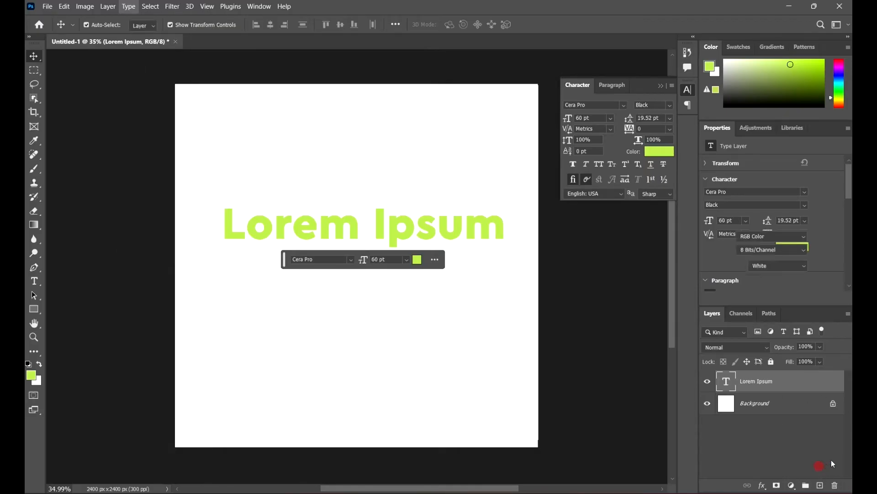
left_click(832, 460)
left_click(794, 386)
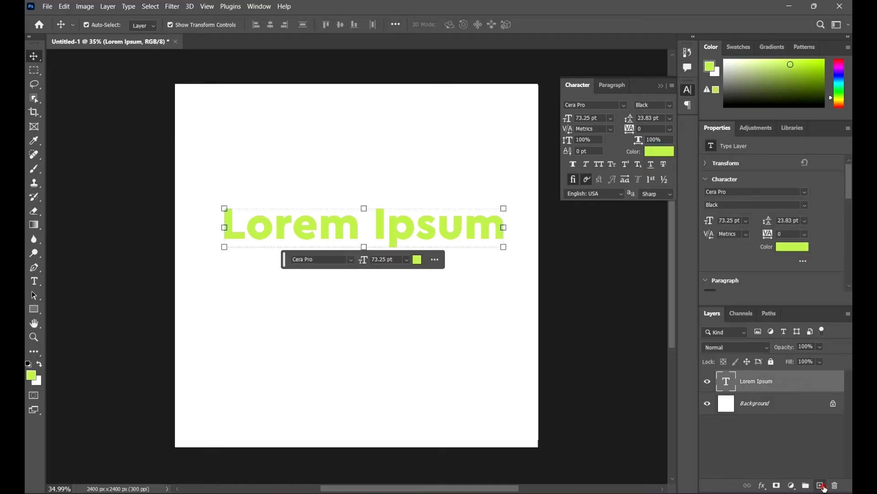
Try adding an empty layer above the "Lorem Ipsum" text layer and return to the text layer alone
left_click(821, 486)
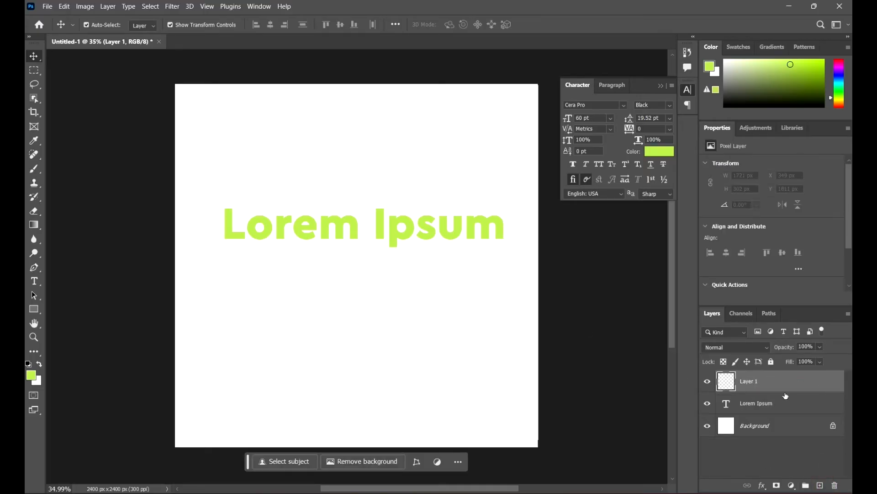
left_click(757, 382)
left_click(815, 383)
left_click(784, 380)
left_click(835, 485)
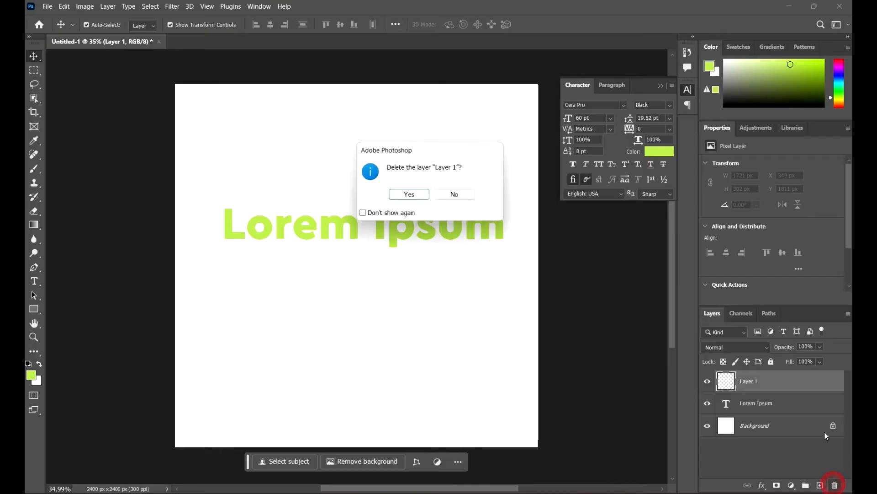
left_click(454, 195)
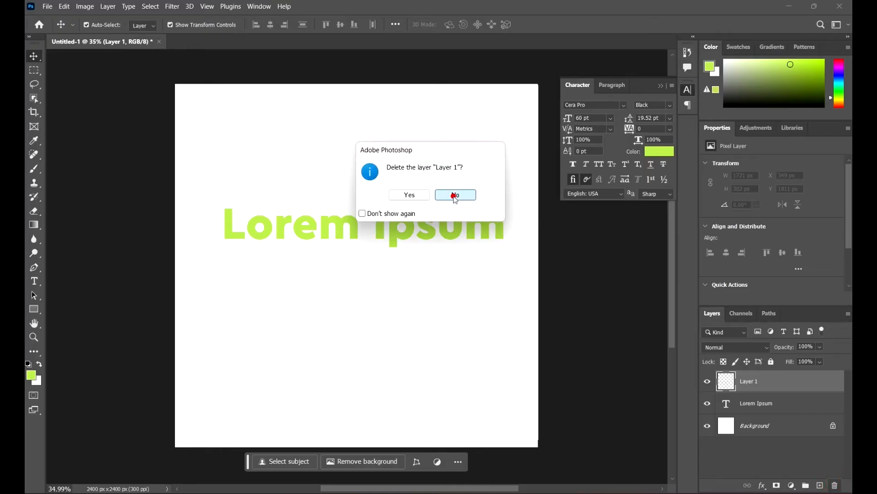
left_click(769, 381)
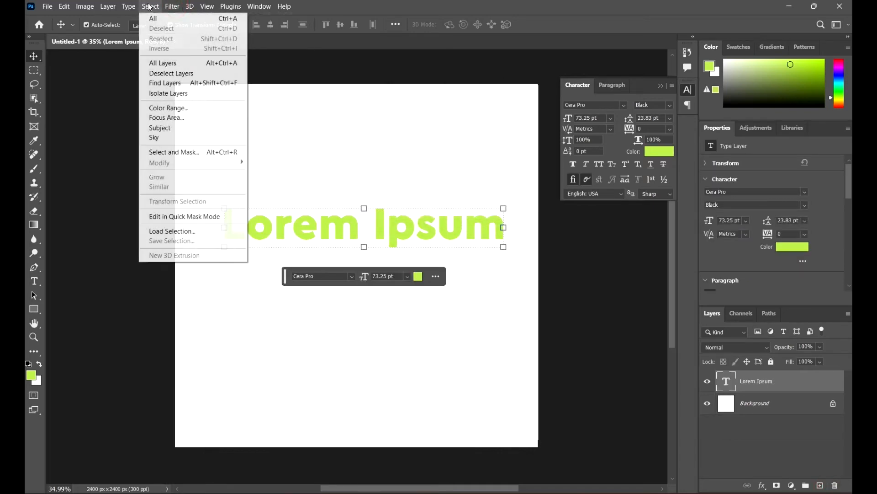
Convert the "Lorem Ipsum" text layer to a shape
mouse_move(129, 7)
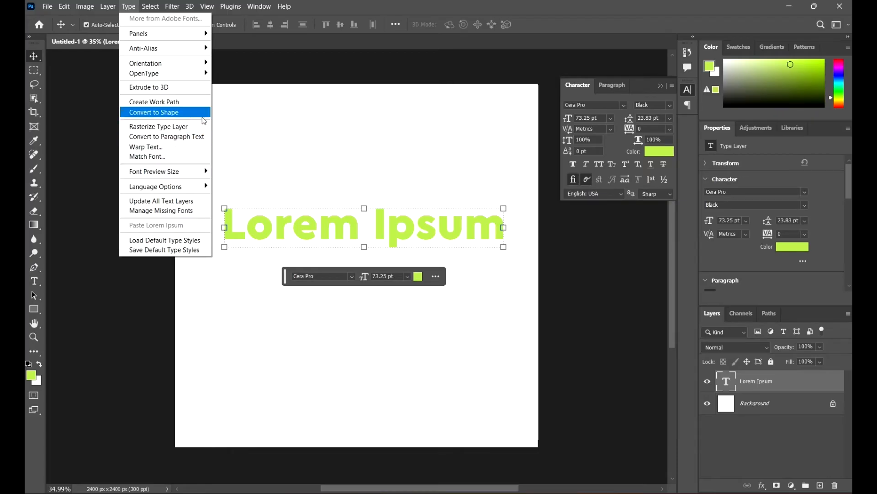
left_click(175, 111)
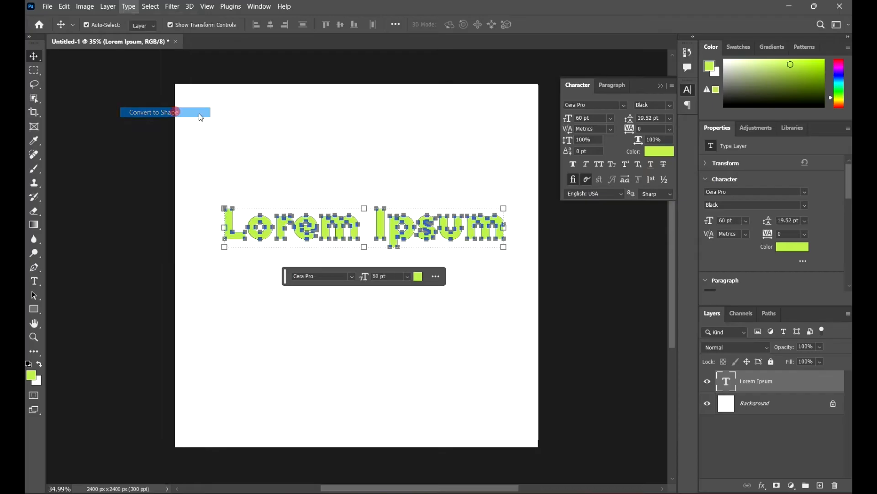
scroll(368, 226, "up", 6)
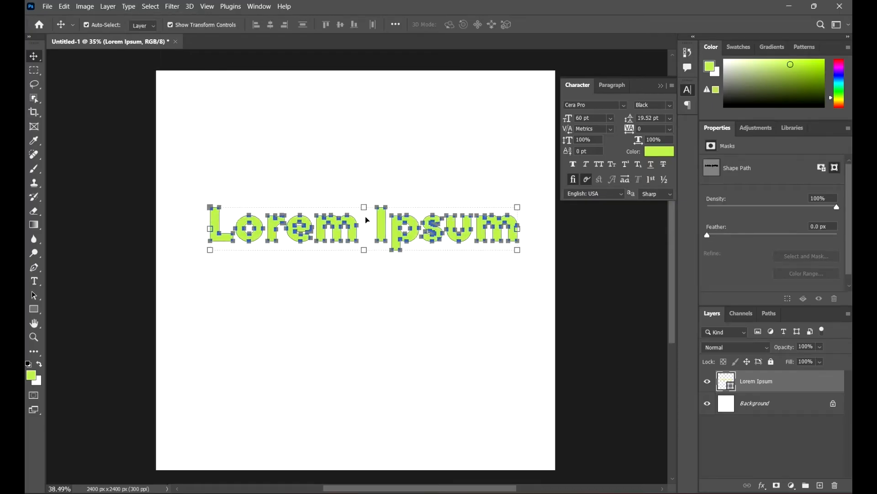
scroll(441, 210, "up", 4)
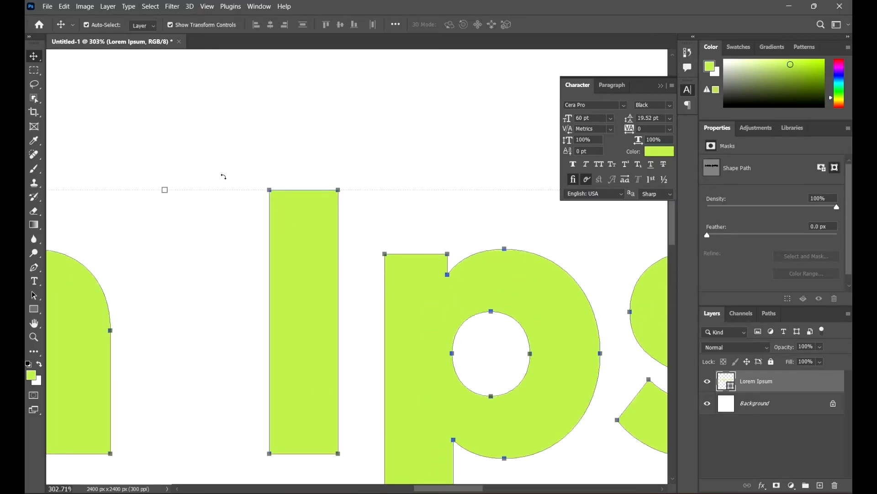
Distort the letter I with the Direct Selection tool by pulling its upper-left anchor point outward and slightly down
left_click(34, 295)
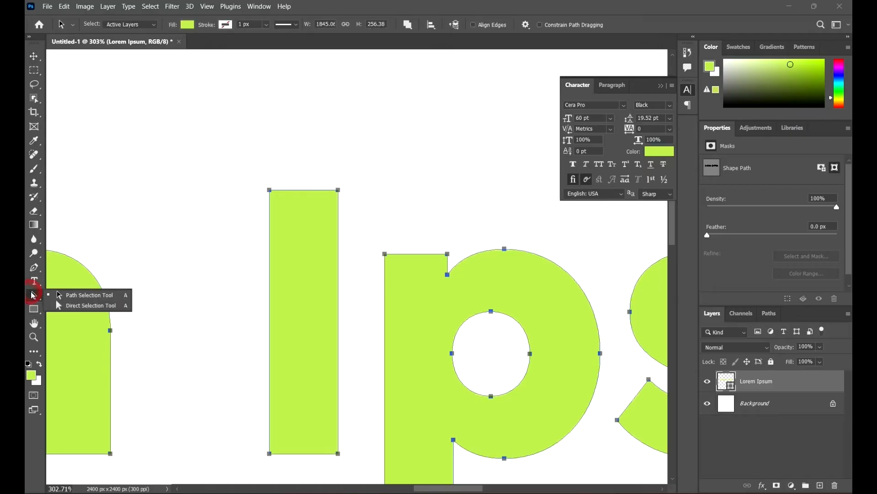
left_click(92, 305)
left_click_drag(232, 147, 284, 213)
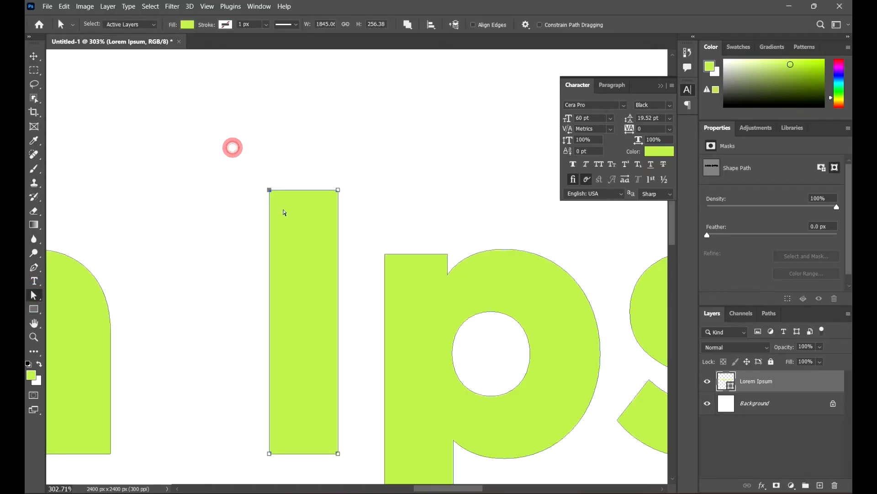
left_click(269, 190)
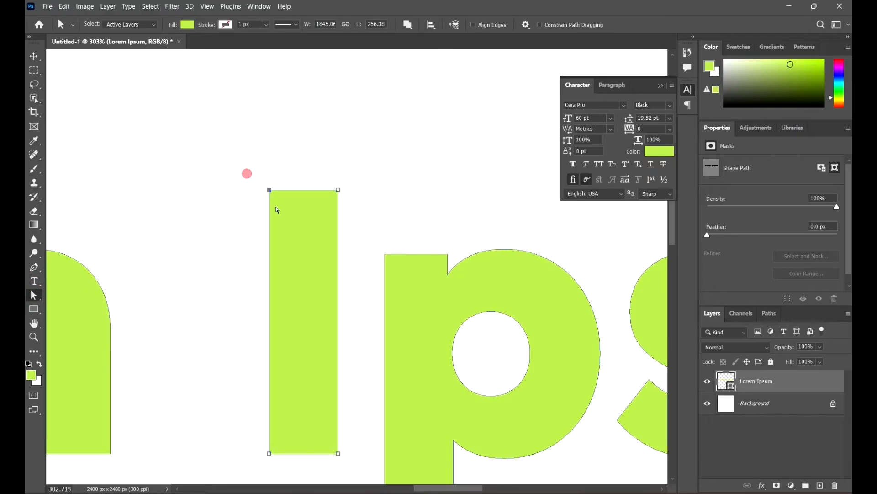
left_click_drag(269, 190, 221, 207)
left_click(302, 151)
Pull the lower-left anchor point of the final letter m outward and slightly down
scroll(355, 197, "down", 3)
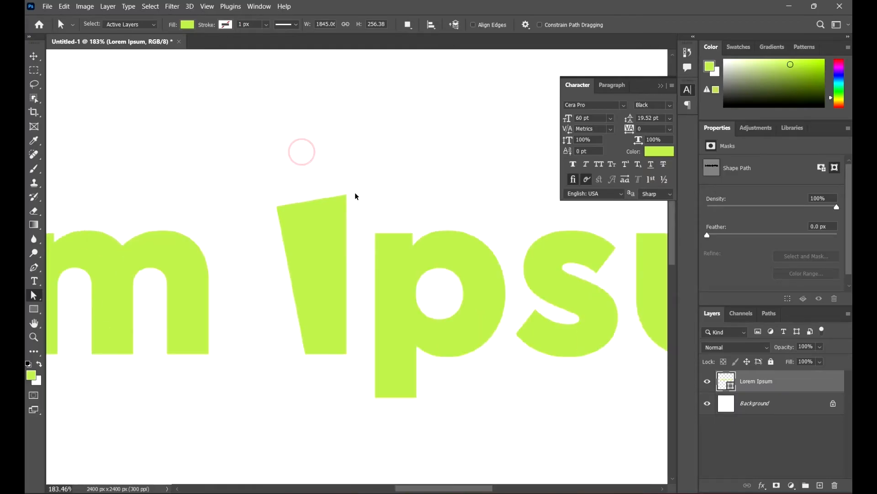
scroll(356, 196, "down", 6)
scroll(457, 239, "up", 6)
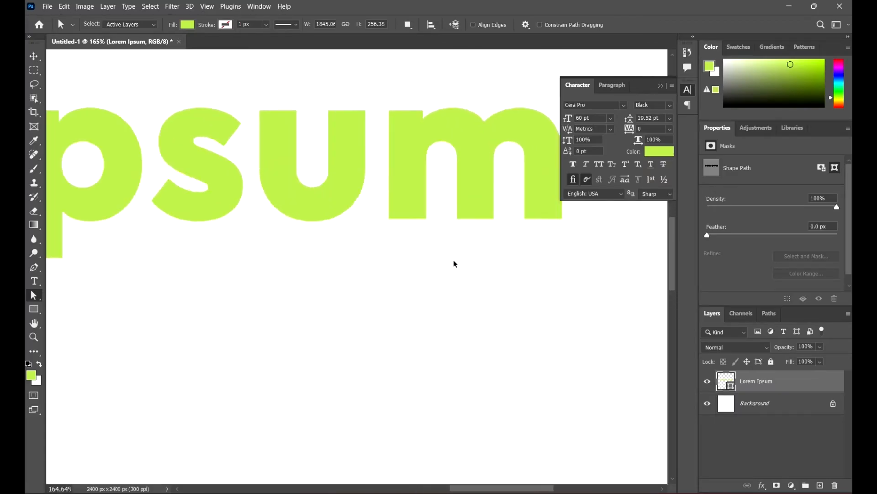
left_click_drag(402, 248, 374, 224)
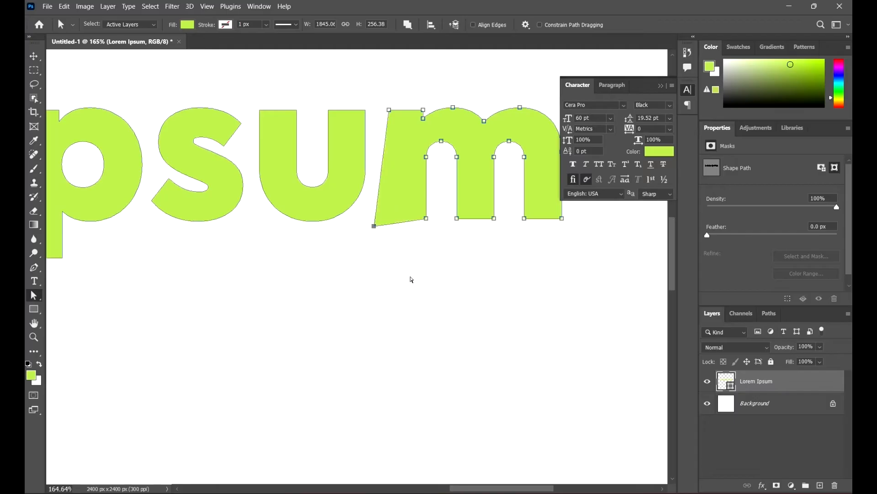
left_click(415, 284)
Raise the upper-right anchor point of the letter L's foot so that its upper edge slants
scroll(434, 274, "down", 7)
scroll(323, 274, "up", 5)
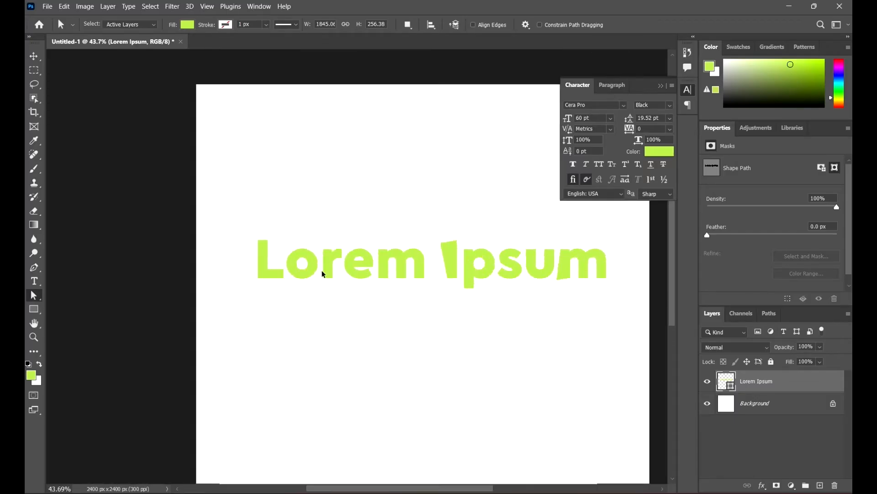
left_click_drag(212, 297, 254, 297)
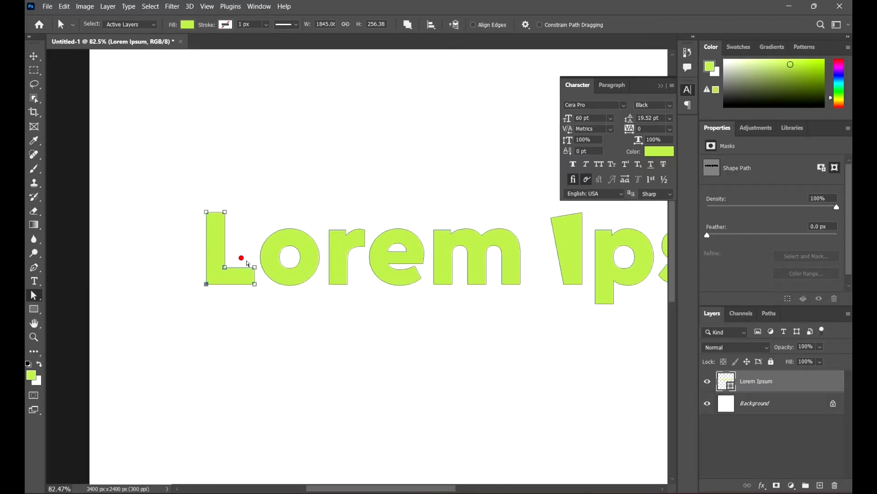
left_click_drag(248, 263, 255, 274)
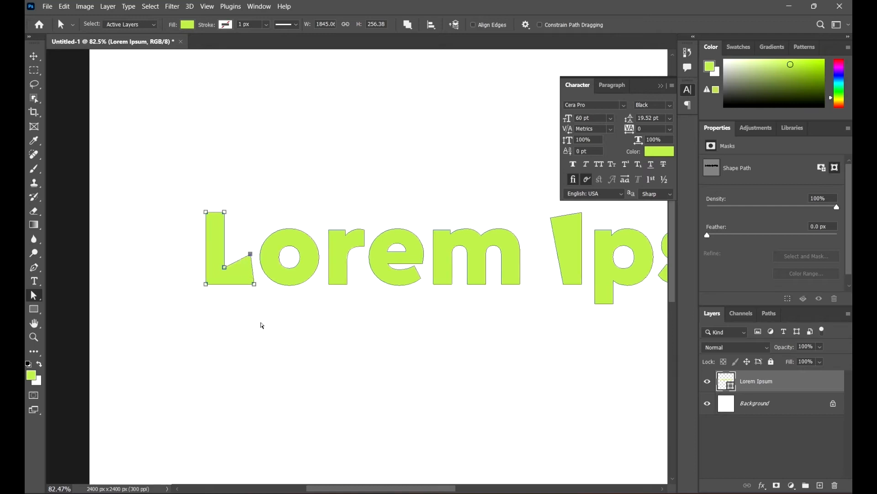
left_click(280, 338)
scroll(323, 269, "down", 5)
scroll(403, 247, "down", 2)
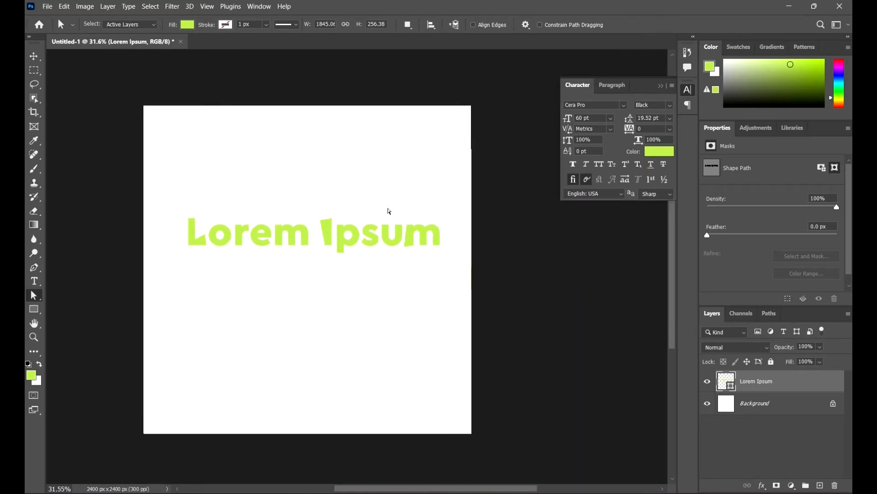
Undo the anchor point edits and the shape conversion, restoring "Lorem Ipsum" as an editable text layer
left_click(415, 234)
key("ctrl+z")
key("ctrl+z")
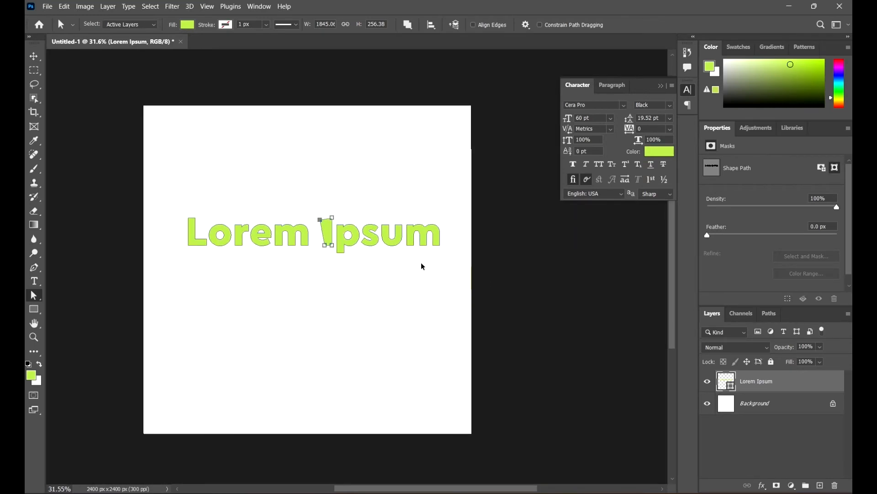
key("ctrl+z")
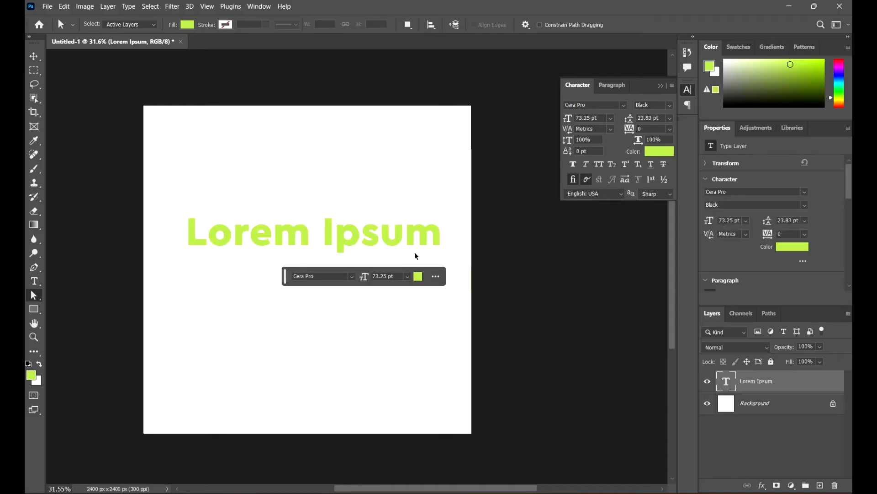
key("ctrl+shift+alt+n")
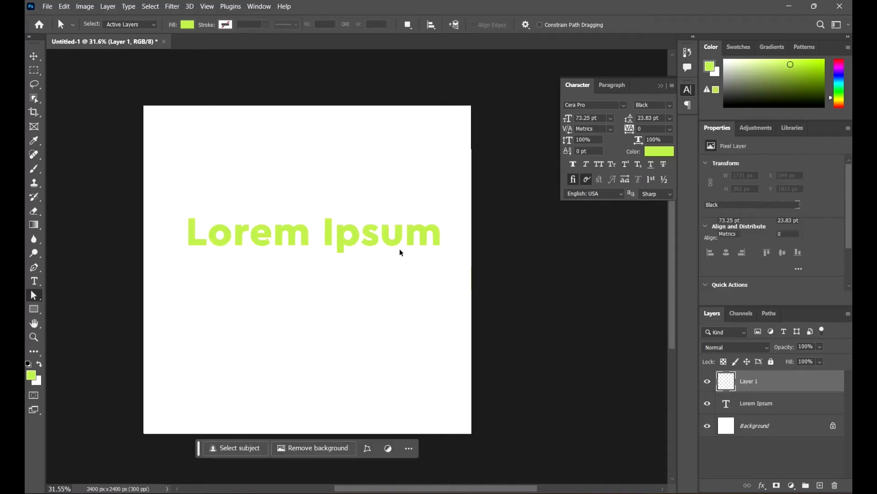
key("ctrl+z")
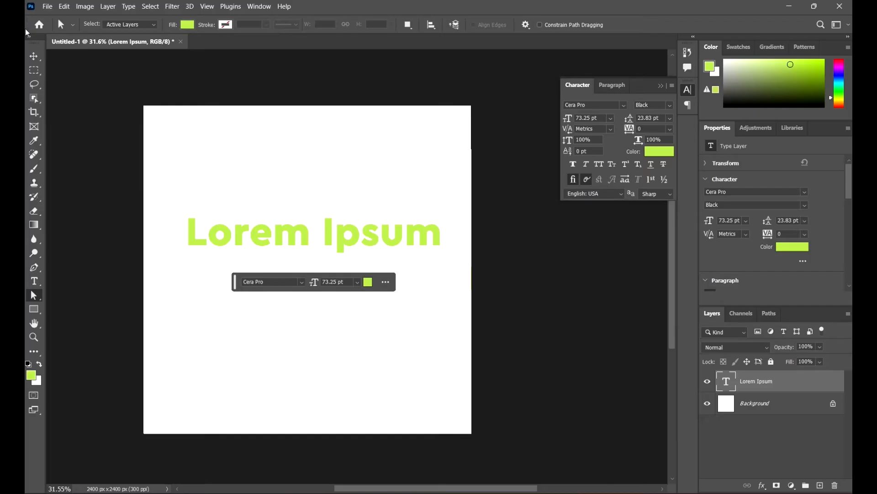
Select the "Lorem Ipsum" text with the Move tool and create a work path from it
key("v")
left_click(360, 238)
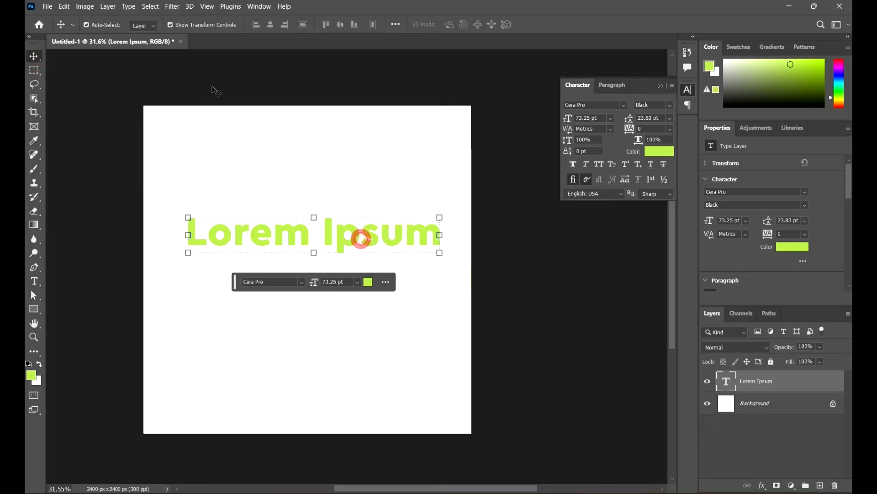
left_click(129, 7)
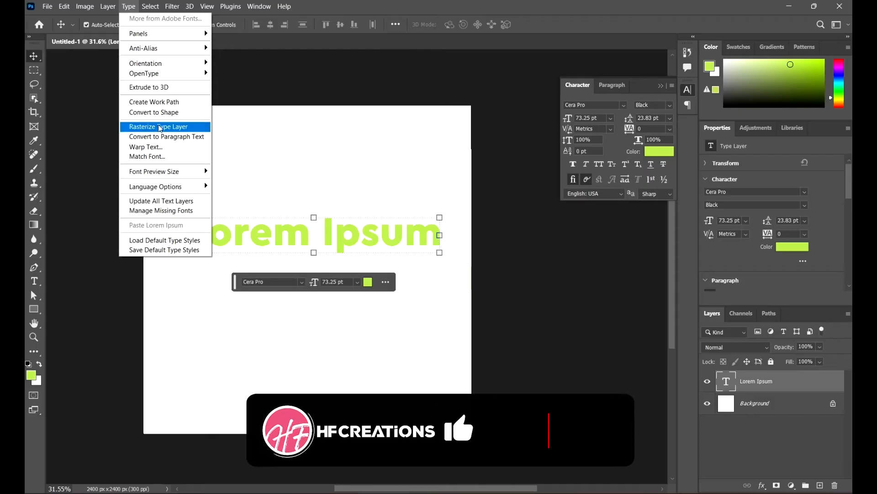
left_click(177, 103)
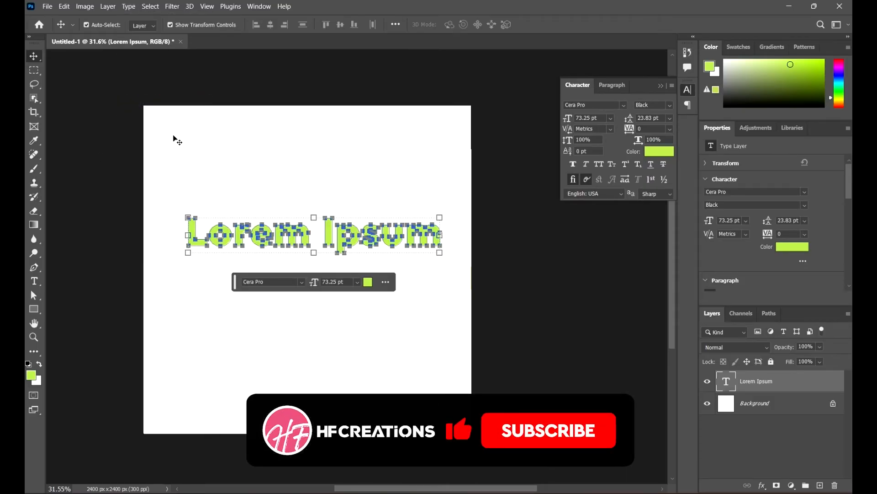
scroll(308, 237, "up", 11)
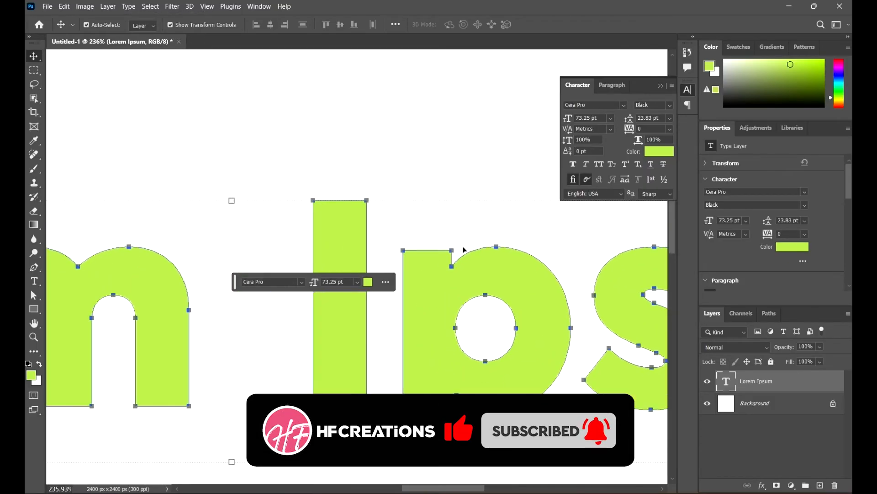
scroll(371, 211, "down", 3)
scroll(370, 211, "down", 8)
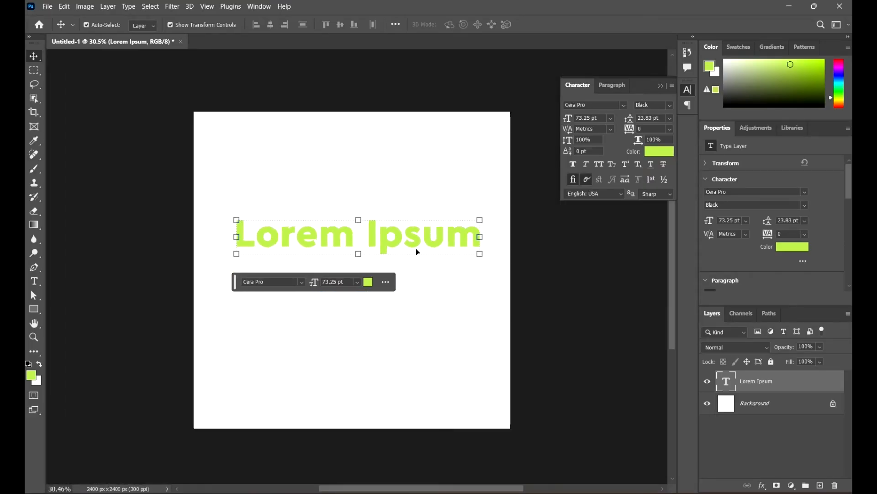
Delete the word "Ipsum" from the text so that only "Lorem" remains
double_click(410, 235)
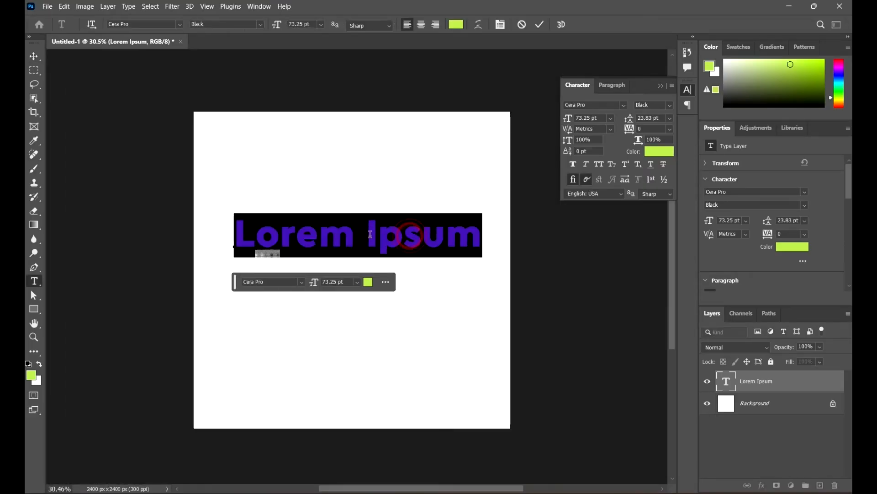
left_click(360, 231)
left_click_drag(362, 231, 577, 248)
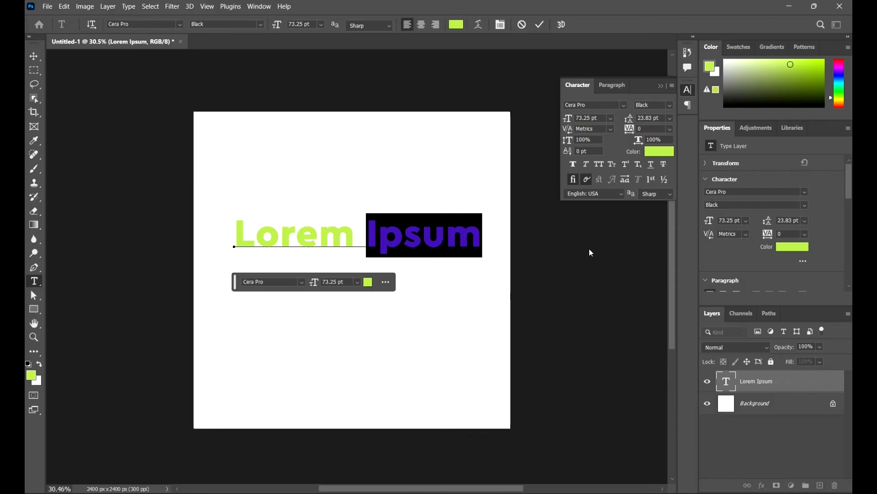
key("BackSpace")
left_click(30, 57)
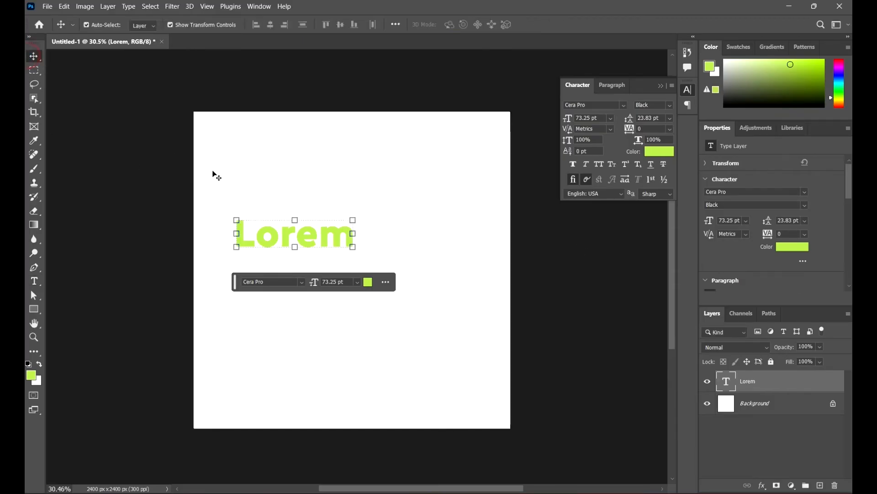
Enlarge the "Lorem" text proportionally to about 122.58 pt and move it to the centre of the canvas
left_click(354, 219)
left_click_drag(357, 213, 432, 163)
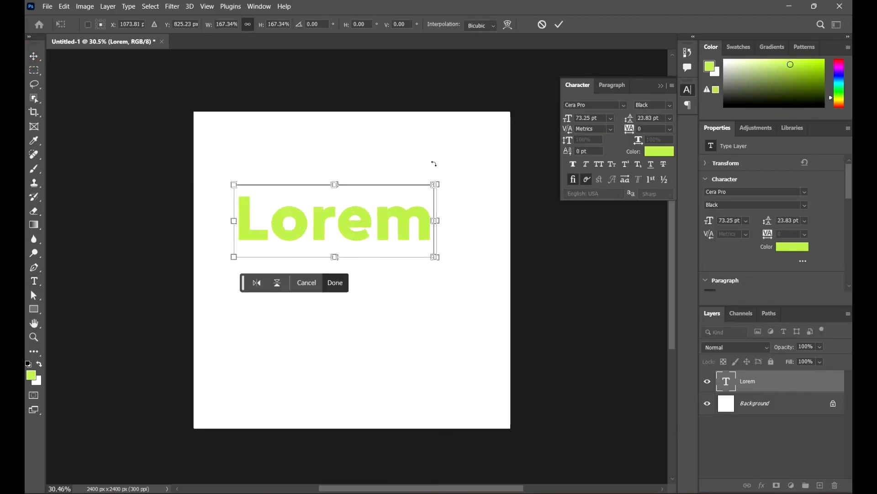
left_click_drag(397, 237, 414, 273)
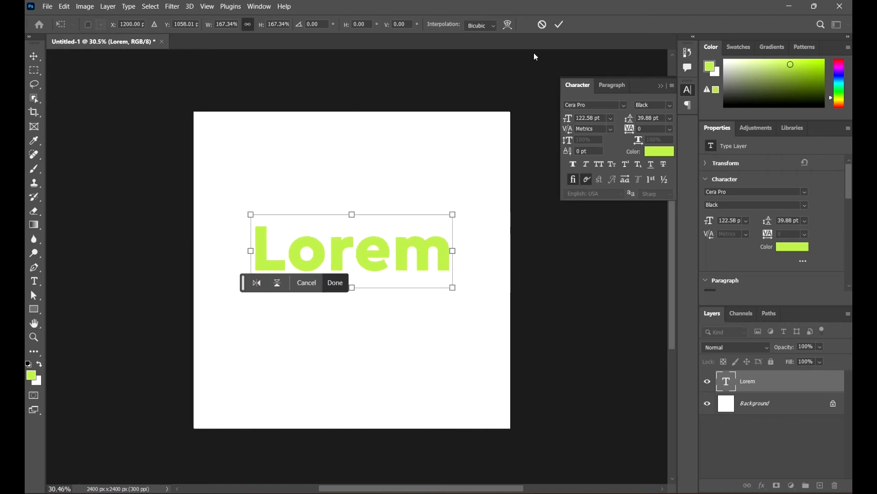
left_click(558, 25)
Scale the "Lorem" text up about its centre to about 131.25 pt and select it again
scroll(409, 246, "down", 1)
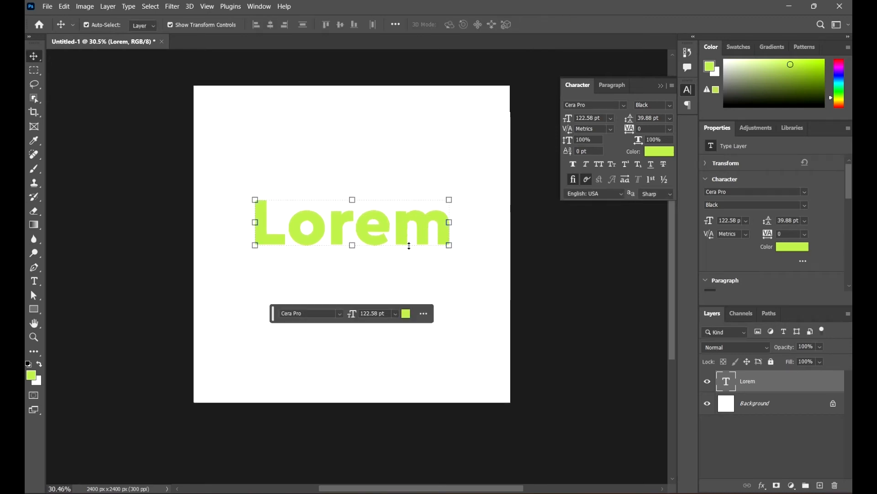
left_click_drag(452, 248, 461, 274)
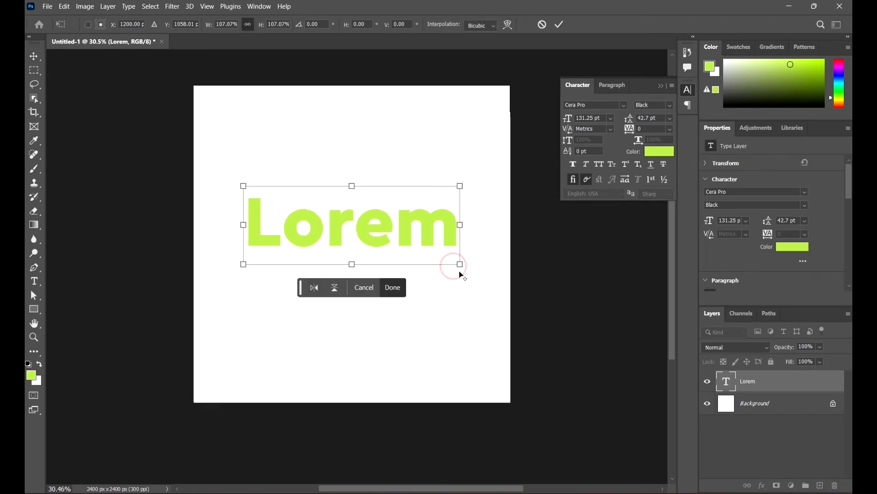
left_click(558, 24)
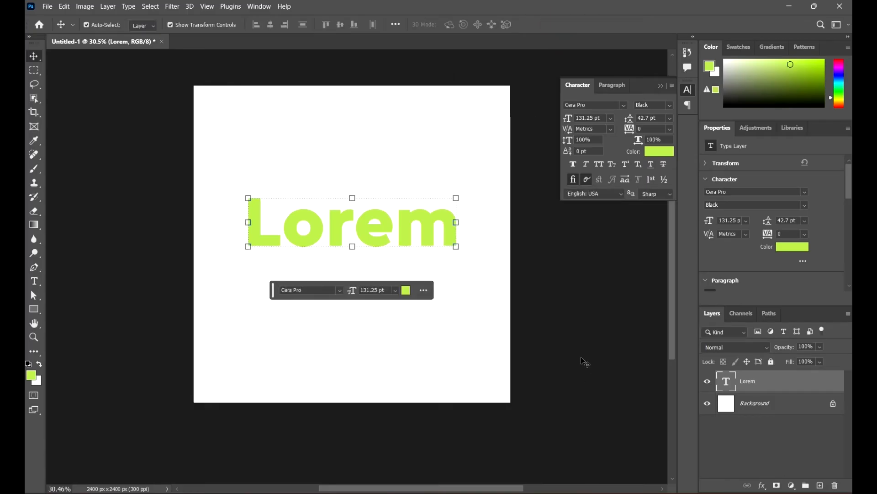
left_click(554, 337)
left_click(357, 245)
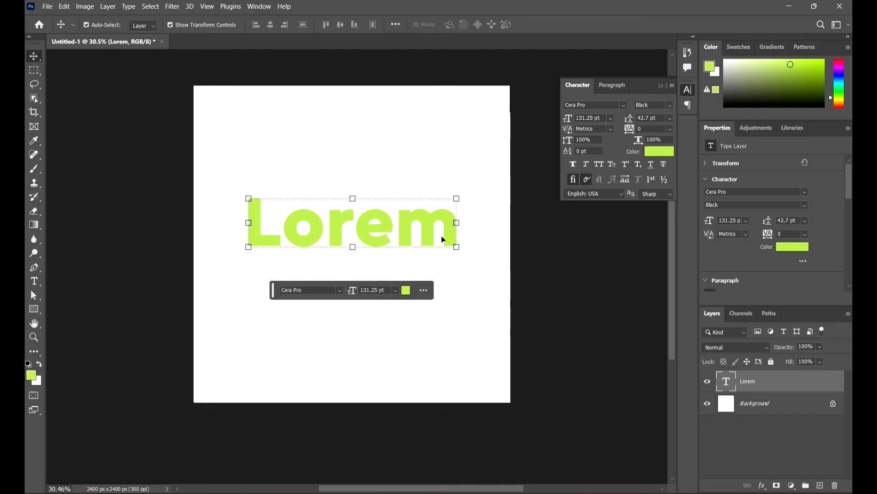
Place the Type tool's cursor inside "Lorem" and look through the available font families and font styles
left_click(35, 281)
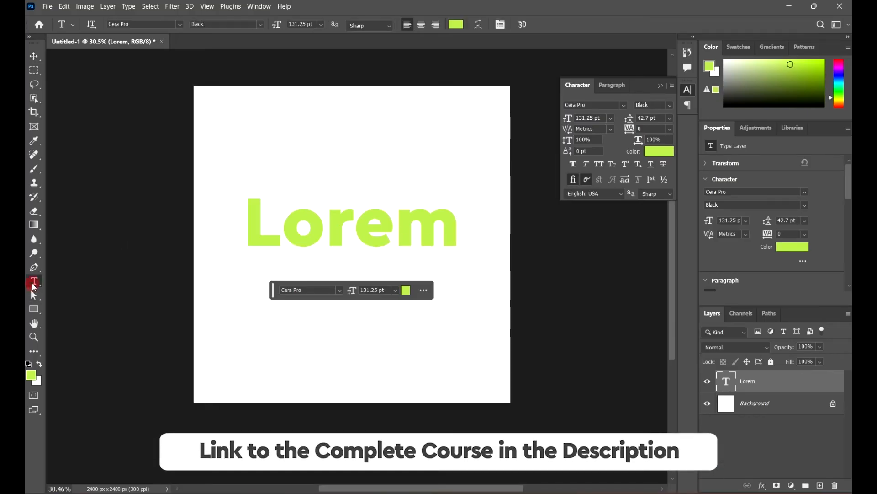
left_click(386, 225)
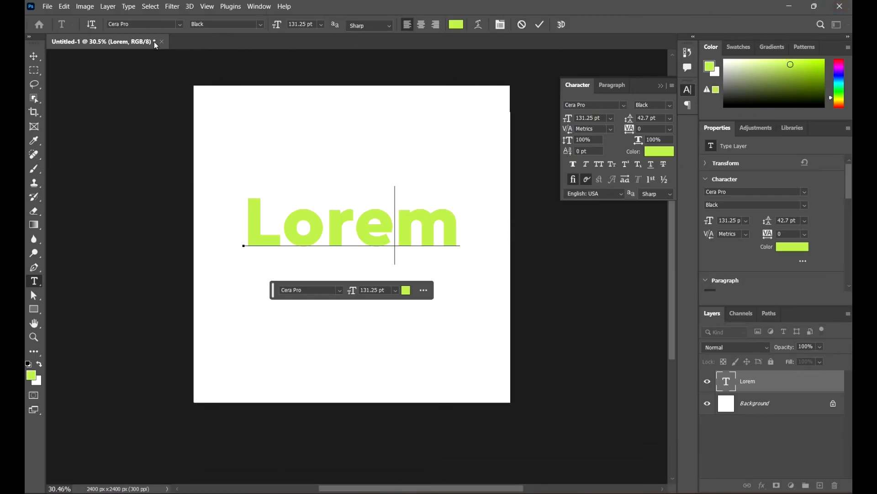
left_click(181, 26)
key("Up")
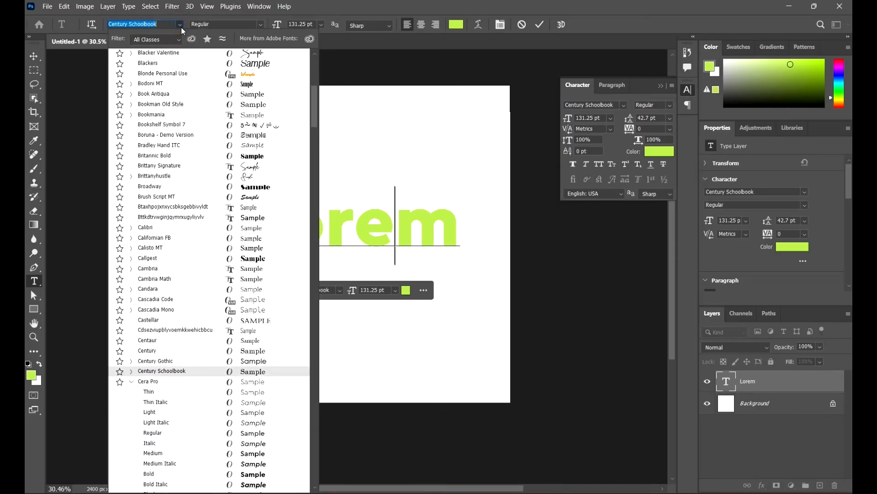
left_click(181, 26)
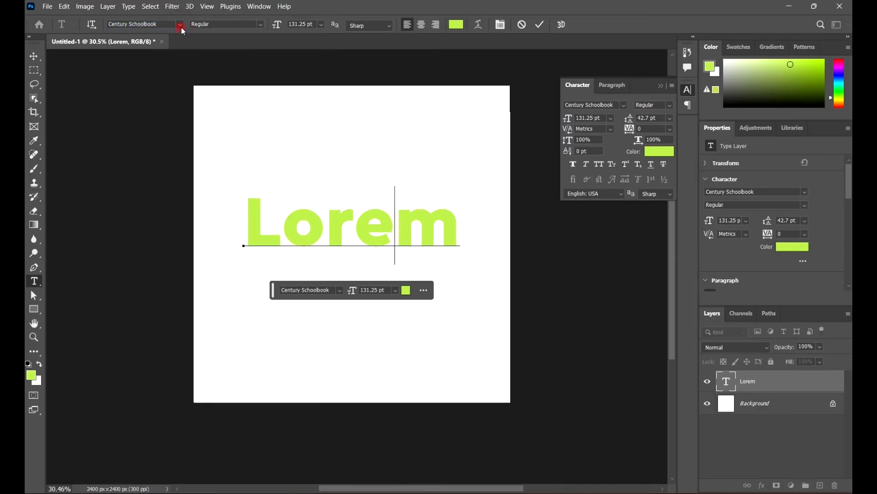
left_click(261, 26)
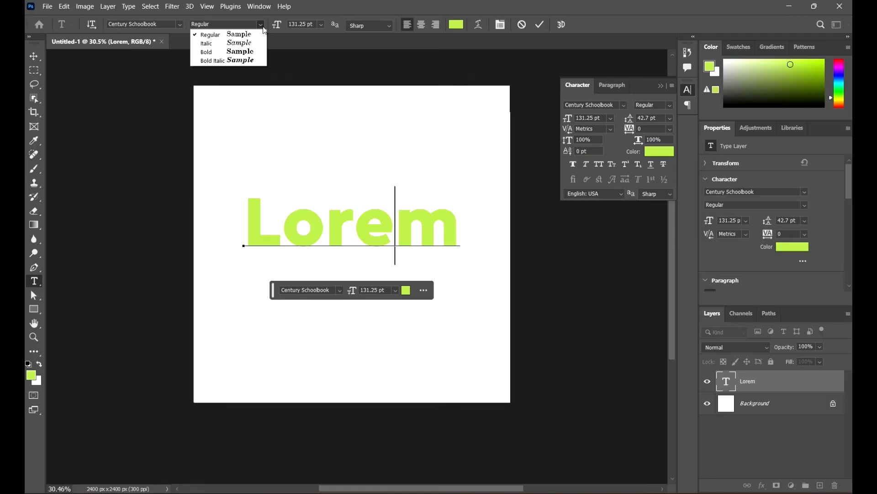
left_click(261, 25)
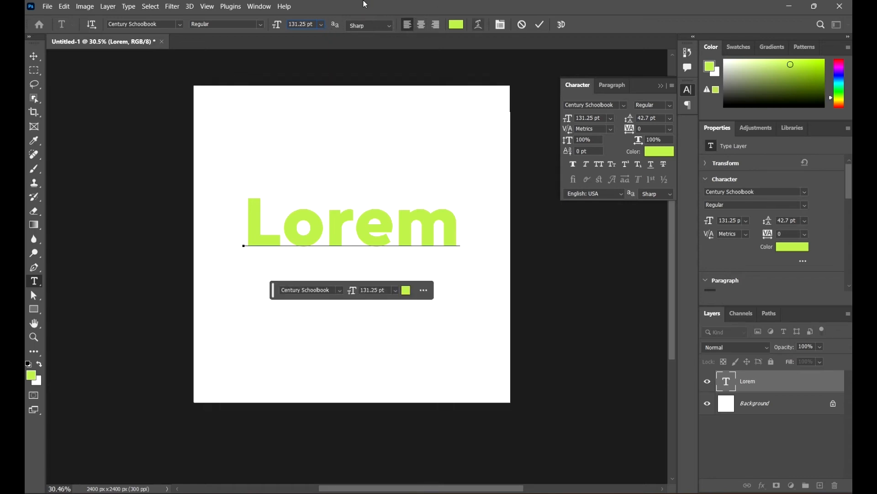
Apply a horizontal Arc warp to the "Lorem" text and raise its bend to about +65%
left_click(475, 29)
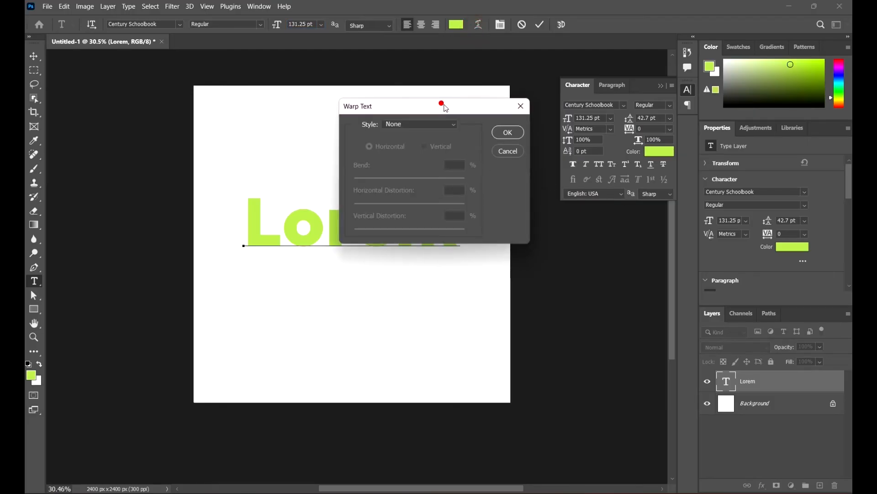
left_click_drag(445, 108, 580, 86)
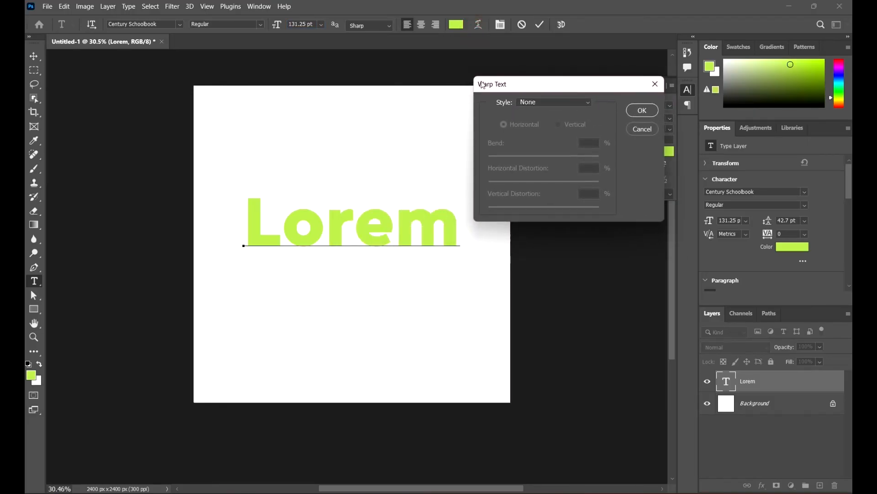
left_click(558, 103)
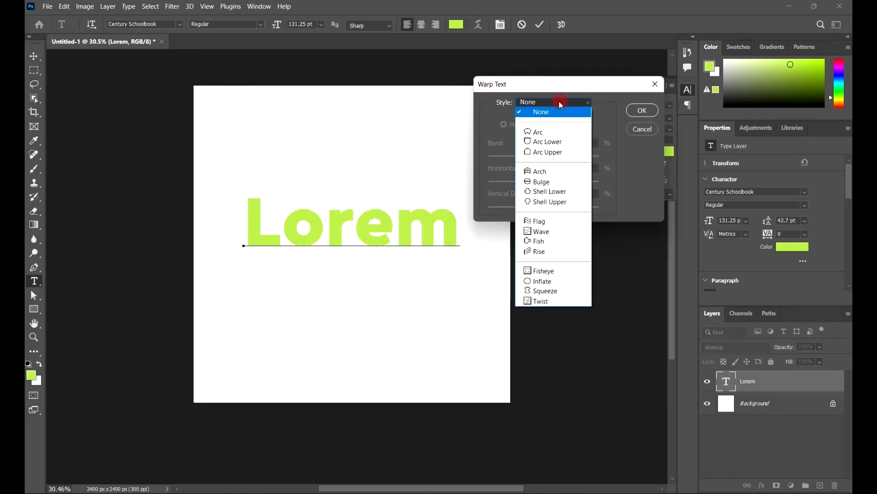
left_click(553, 137)
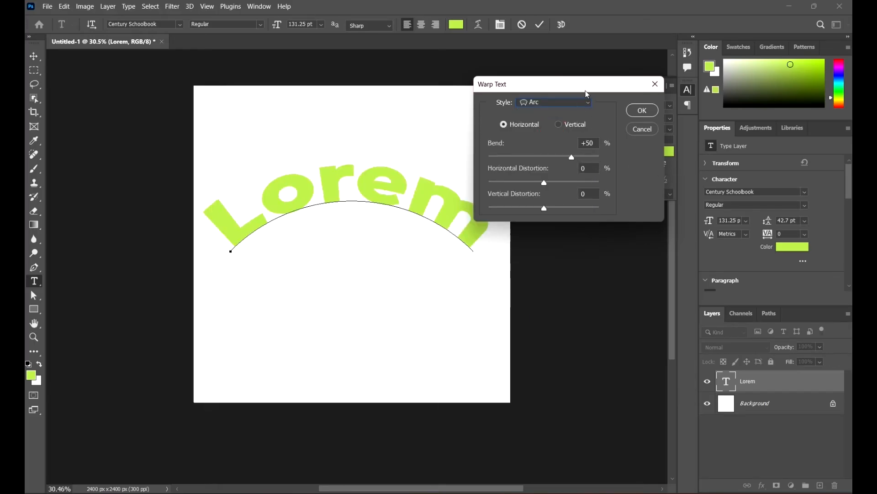
left_click_drag(587, 94, 703, 66)
left_click_drag(677, 130, 698, 137)
Try the Arc Lower warp style on "Lorem" with a bend of about +86%
left_click(662, 74)
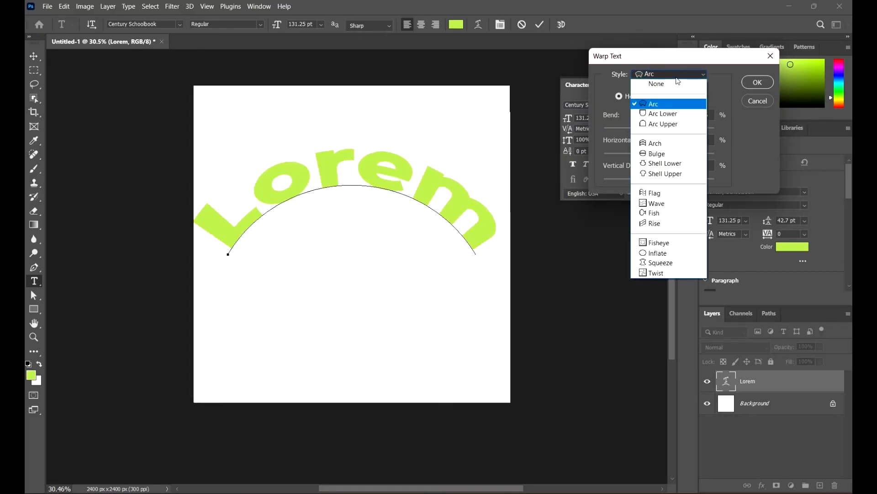
left_click(667, 115)
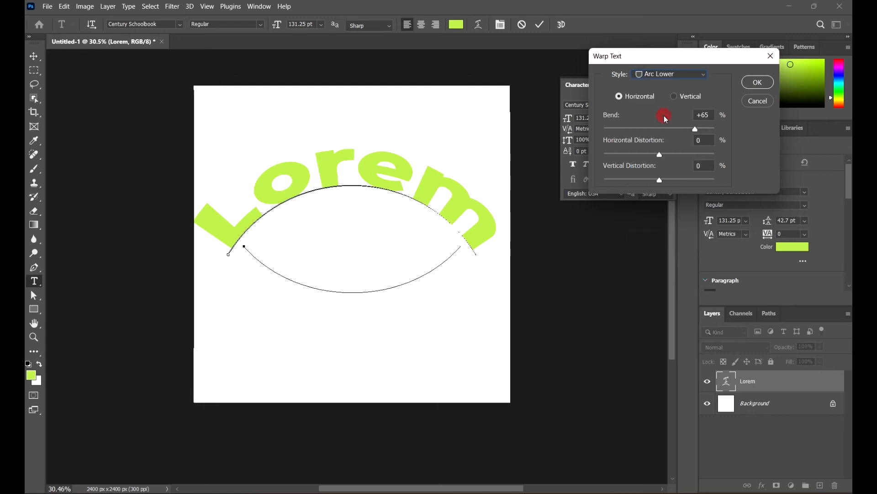
left_click_drag(692, 134, 707, 132)
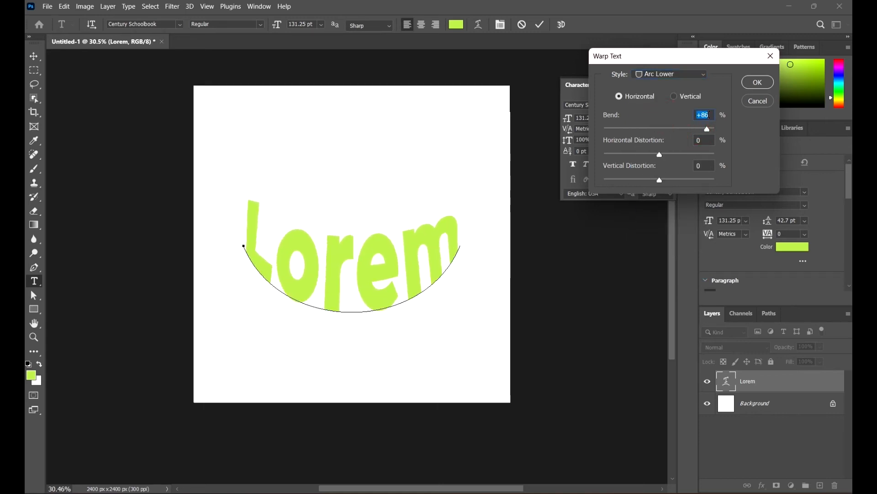
Try the Arc Upper warp style on "Lorem" with bends of about +76% and +86%, comparing horizontal and vertical orientation
left_click(672, 75)
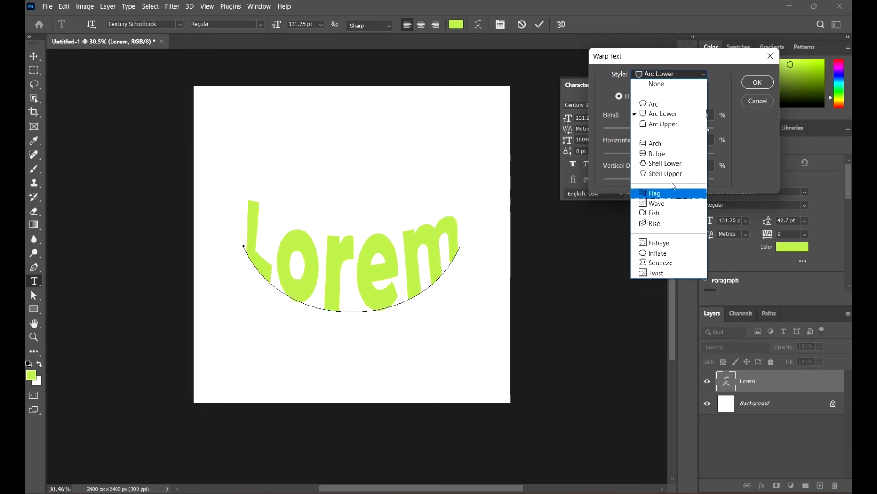
left_click(654, 125)
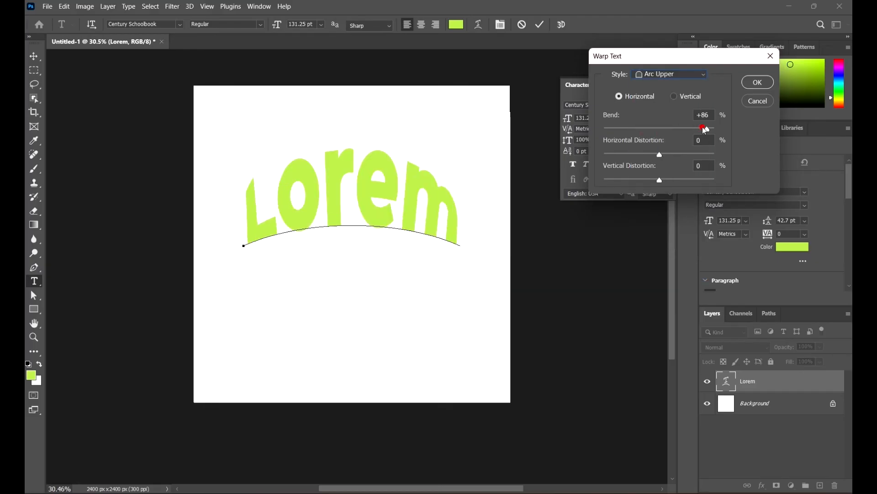
mouse_move(706, 130)
left_mouse_down()
mouse_move(695, 132)
mouse_move(722, 135)
mouse_move(702, 129)
left_mouse_up()
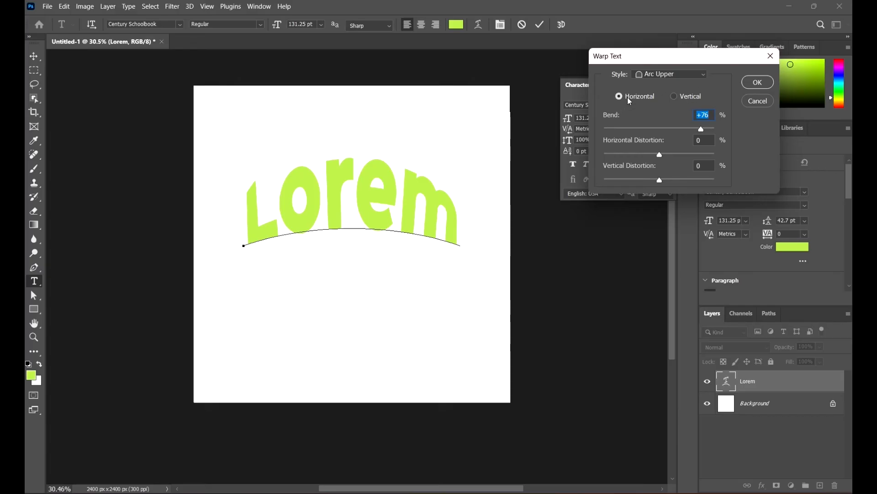
left_click(691, 97)
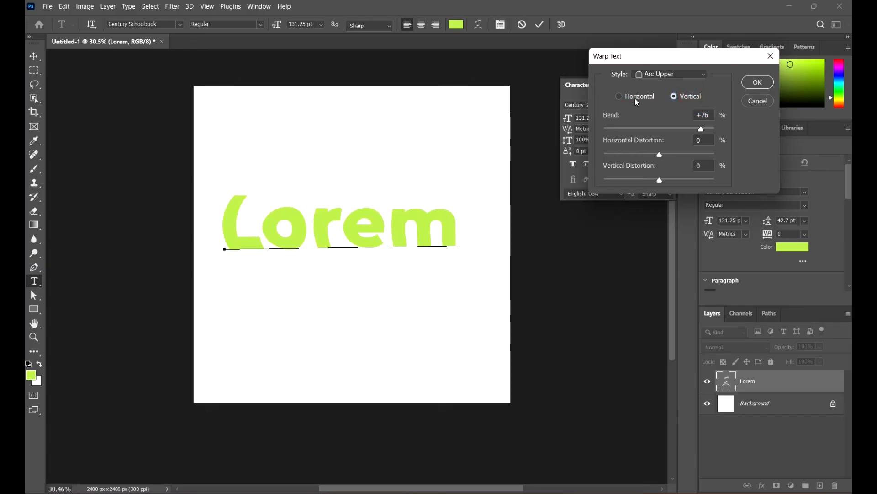
mouse_move(701, 130)
left_mouse_down()
mouse_move(769, 130)
mouse_move(561, 136)
mouse_move(707, 130)
left_mouse_up()
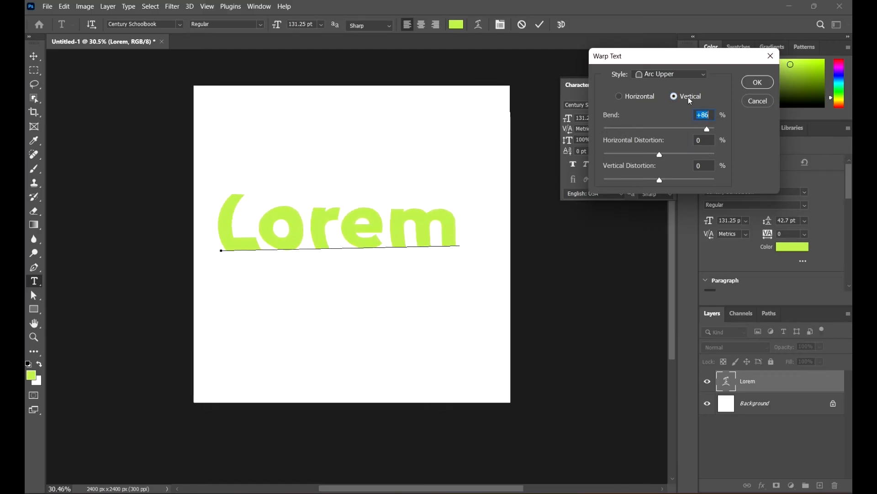
left_click(638, 101)
Try the Arch warp style with a bend of about +42%, and the Bulge style with a stronger bend
left_click(678, 75)
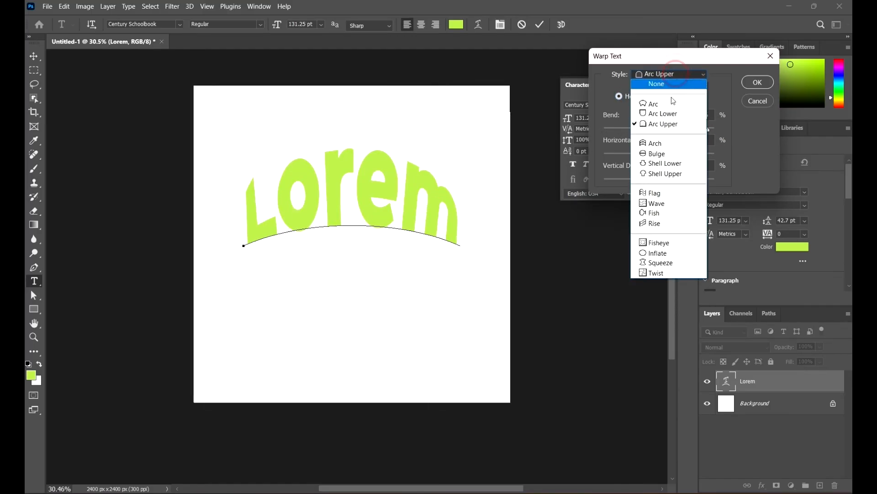
left_click(677, 137)
left_click(684, 131)
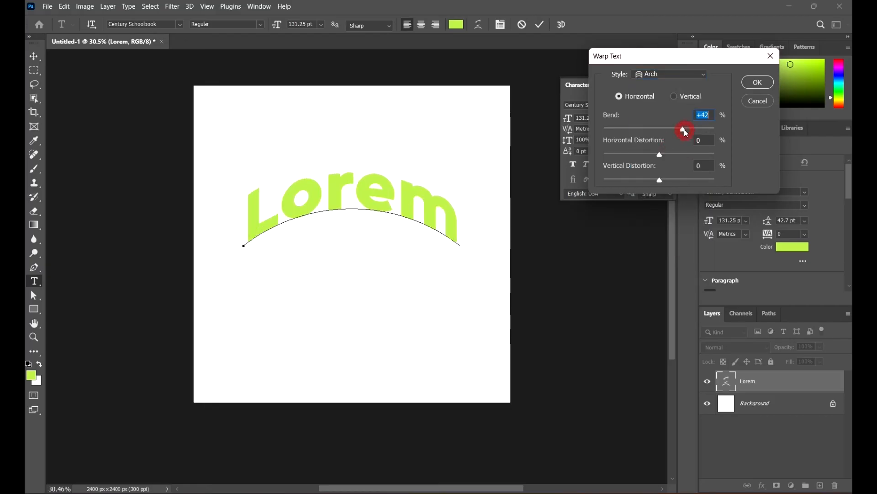
left_click(688, 74)
left_click(665, 150)
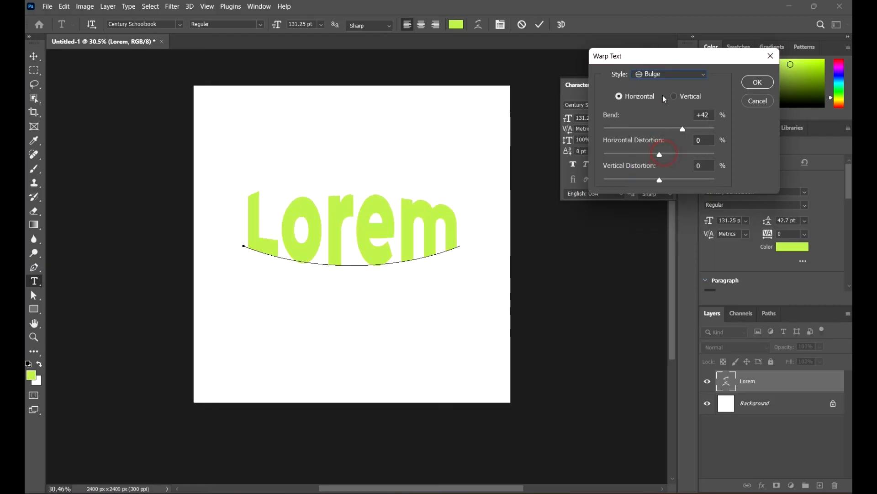
left_click_drag(685, 130, 708, 127)
Try the Shell Lower and Flag warp styles on "Lorem", adjusting the bend of each
left_click(684, 77)
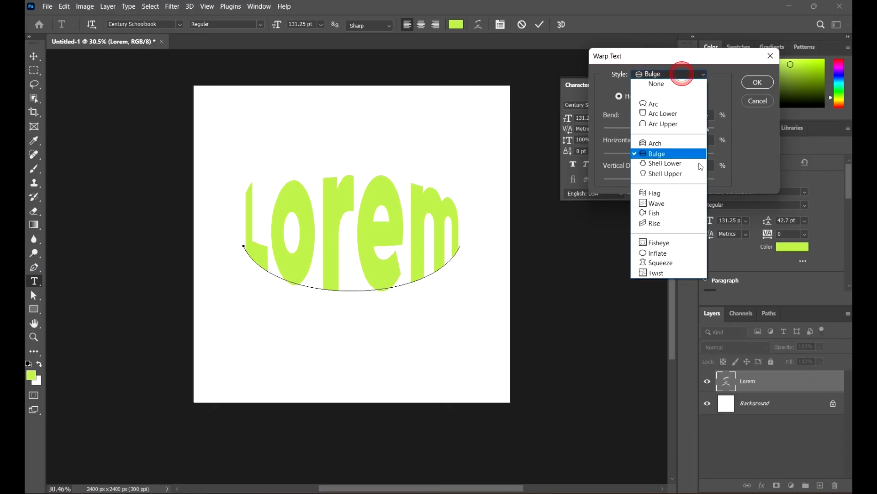
left_click(668, 164)
left_click_drag(707, 130, 680, 130)
left_click(656, 75)
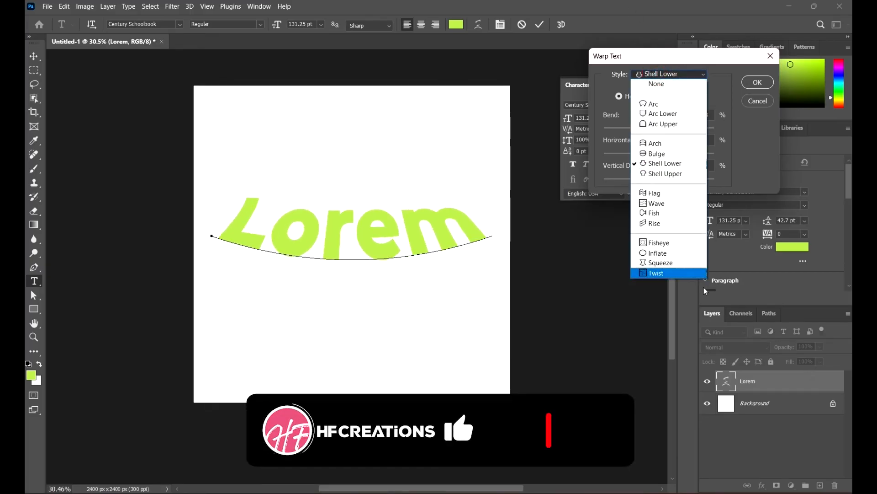
left_click(667, 191)
mouse_move(680, 130)
left_mouse_down()
mouse_move(703, 131)
mouse_move(676, 131)
mouse_move(687, 129)
left_mouse_up()
Set the text warp to the Arc style with a horizontal bend of +50% and apply it
left_click(664, 76)
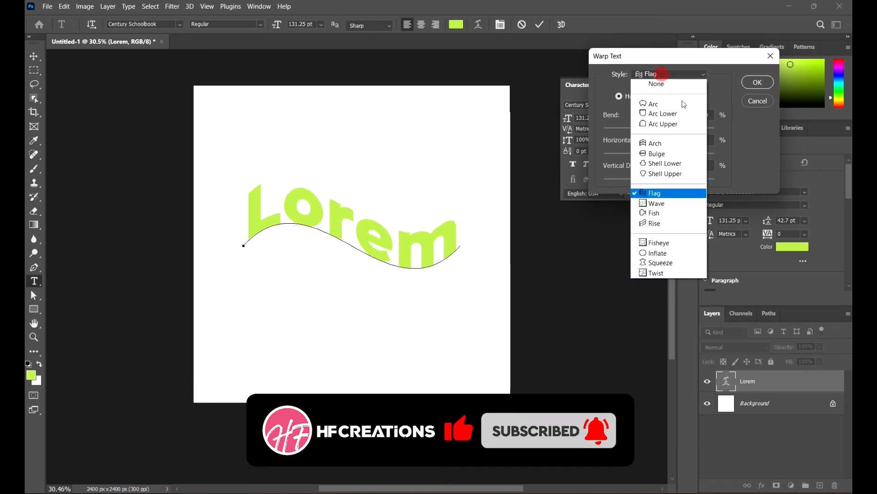
left_click(673, 104)
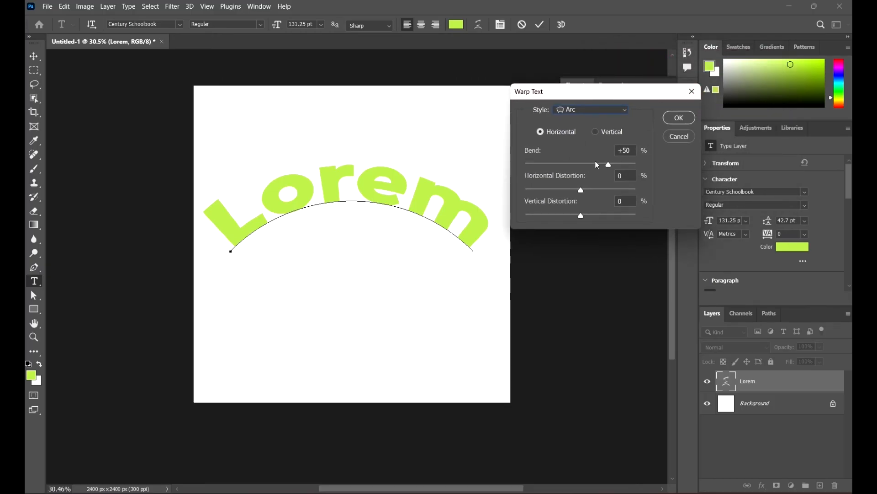
left_click(679, 120)
Move the arched "Lorem" text down towards the middle of the canvas with the Move tool
left_click(33, 56)
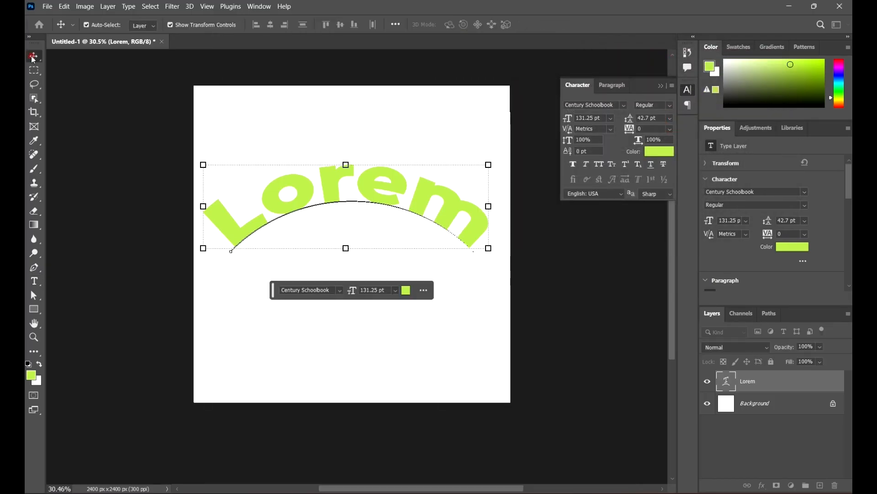
left_click(99, 83)
scroll(454, 227, "down", 2)
scroll(417, 206, "up", 2)
left_click_drag(441, 214, 445, 244)
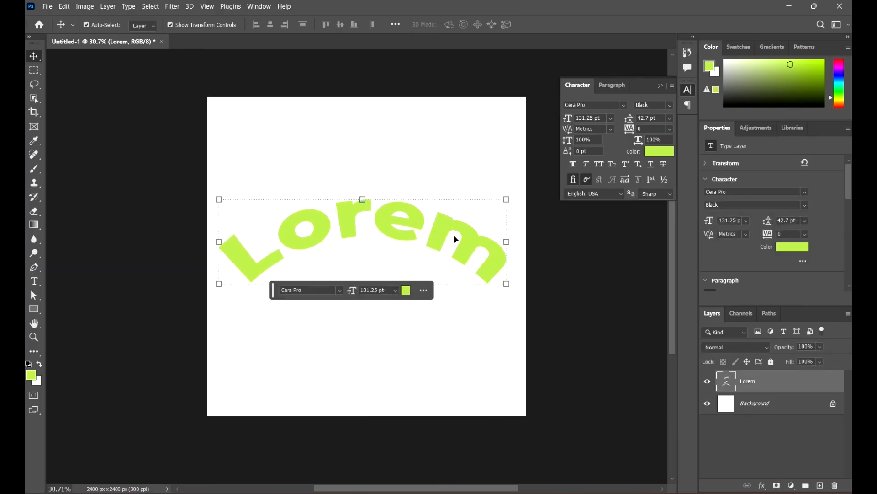
Enter text editing on the arched "Lorem" text and leave it by returning to the Move tool
left_click(456, 235)
double_click(441, 234)
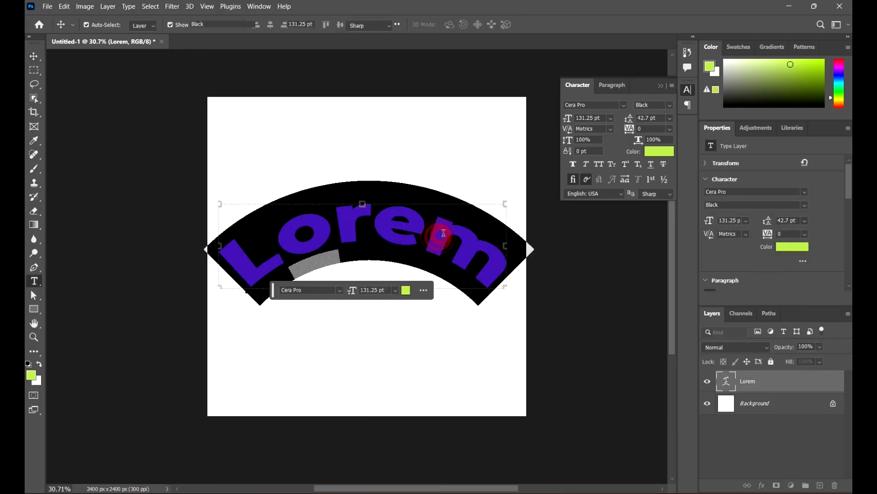
left_click(443, 233)
left_click(34, 56)
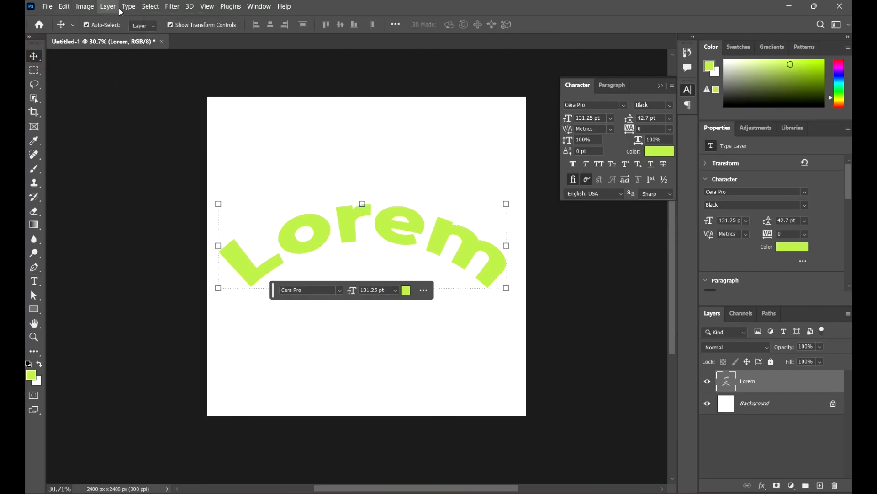
Open the type commands for the arched "Lorem" text layer
left_click(129, 7)
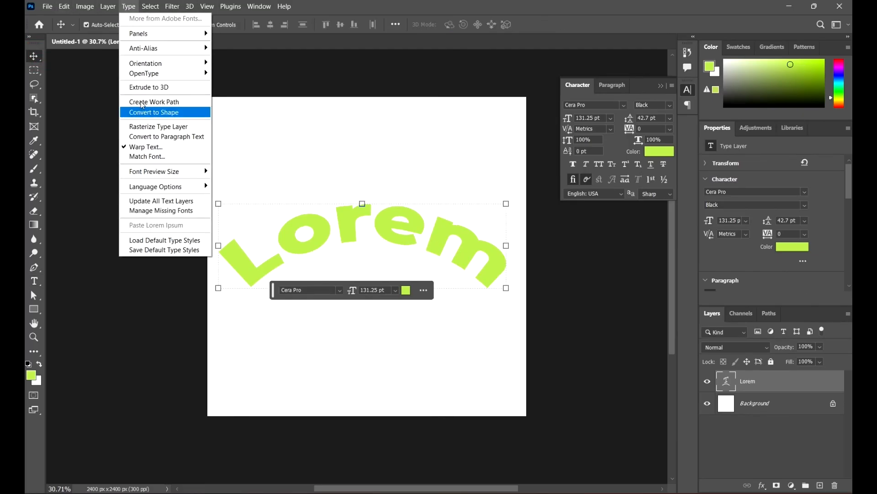